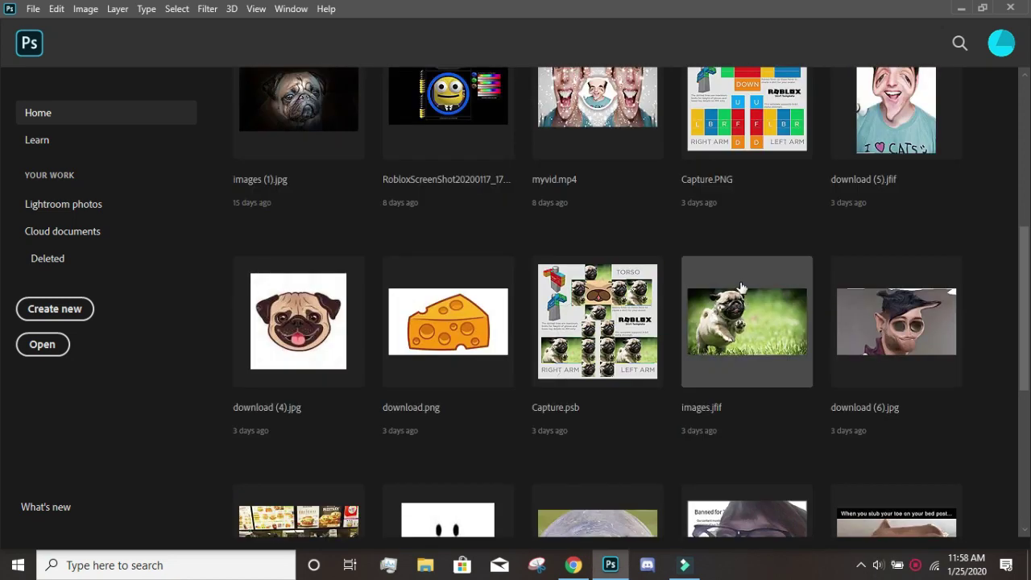
- Open 379712-20.jfif, close it, then open 379712-20.psd from the Home grid
{"action": "scroll", "coordinate": [720, 299], "scroll_direction": "down", "scroll_amount": 5}
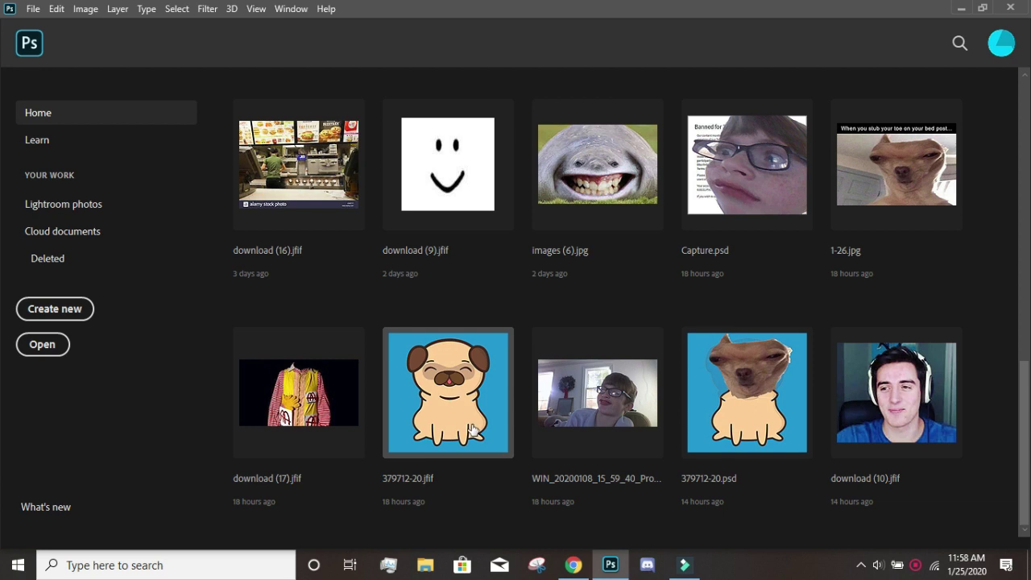
{"action": "left_click", "coordinate": [448, 392]}
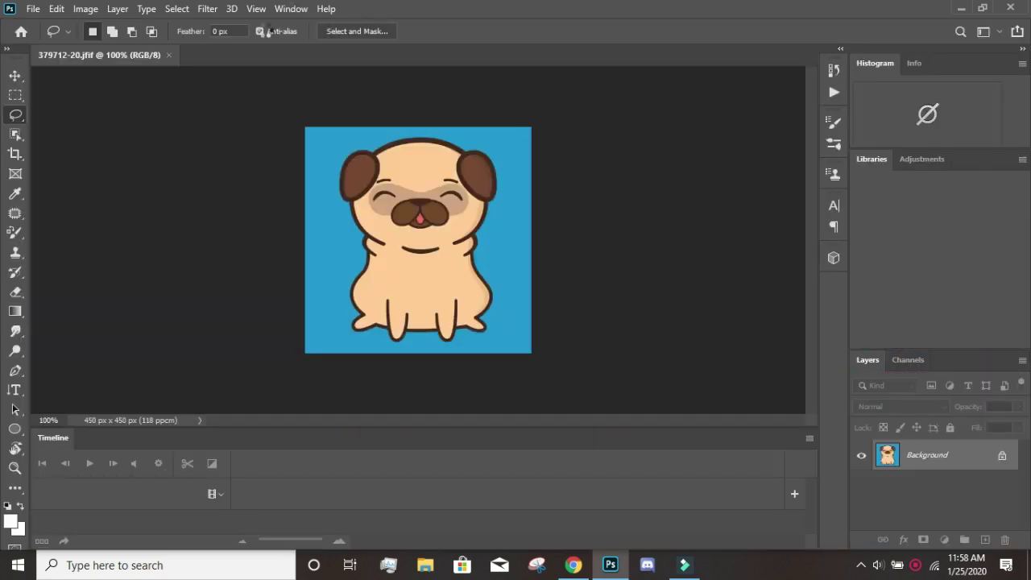
{"action": "left_click", "coordinate": [33, 10]}
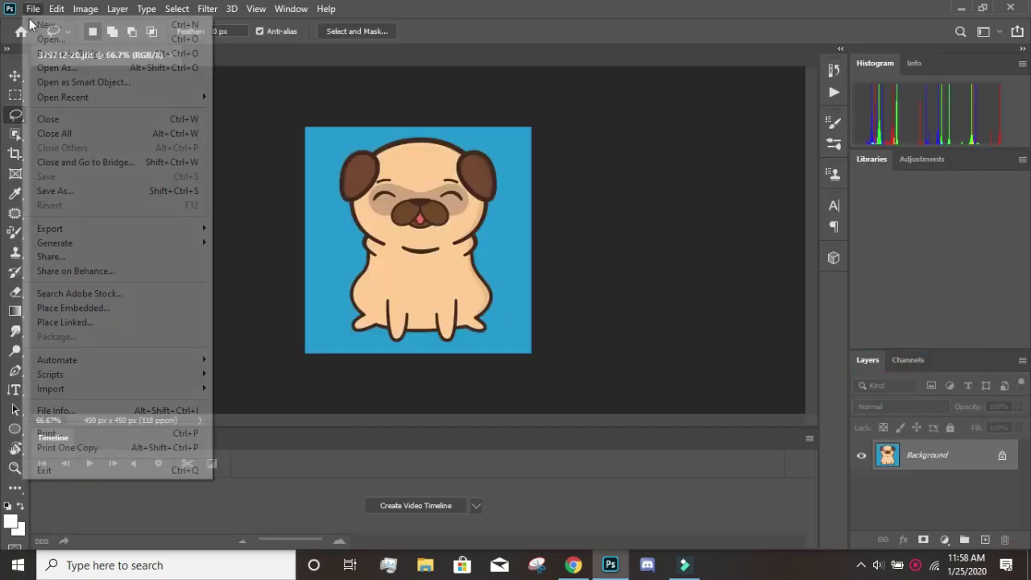
{"action": "left_click", "coordinate": [77, 121]}
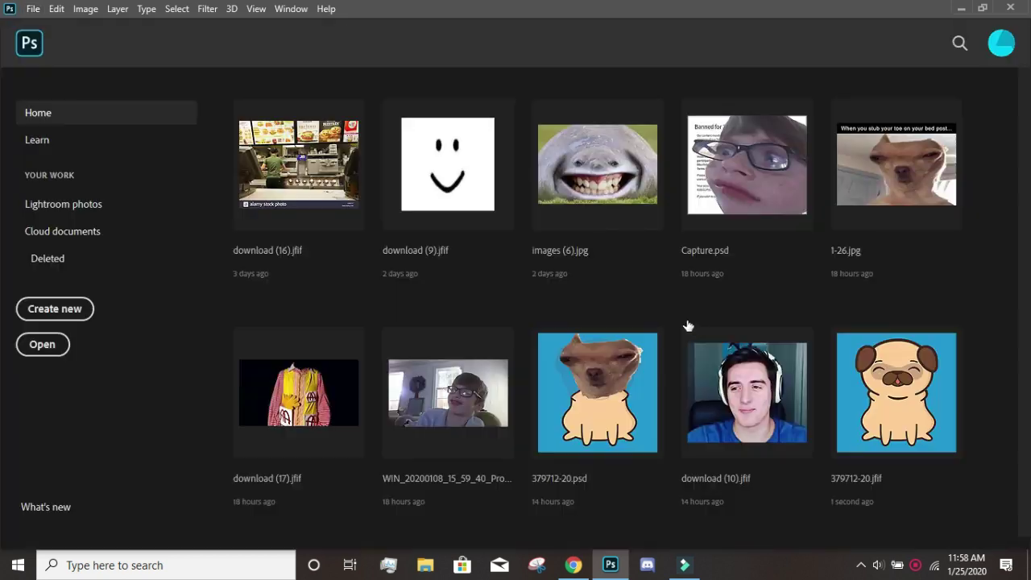
{"action": "left_click", "coordinate": [612, 417]}
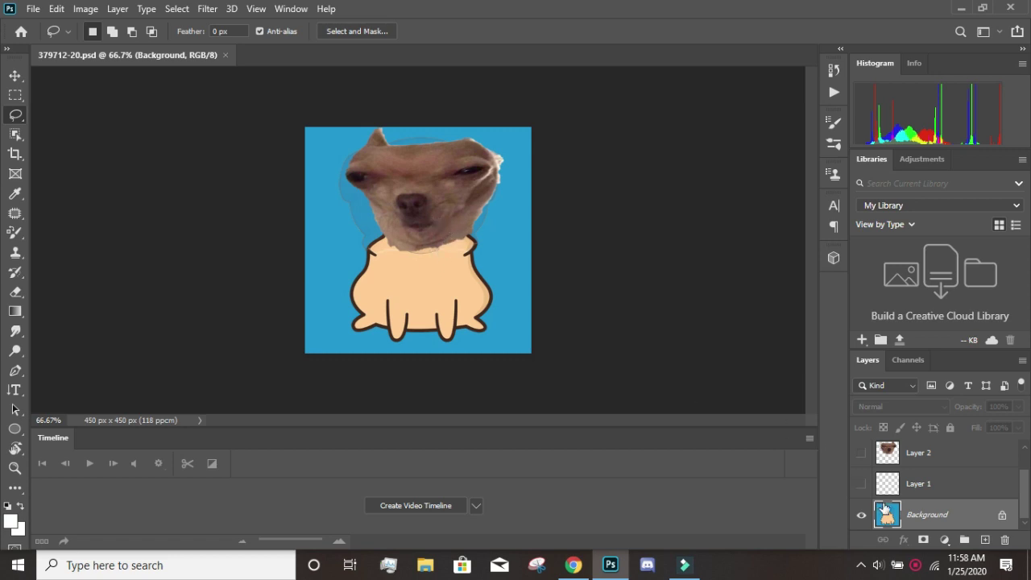
- Select Layer 2 with the dog head and browse the Edit menu
{"action": "left_click", "coordinate": [965, 453]}
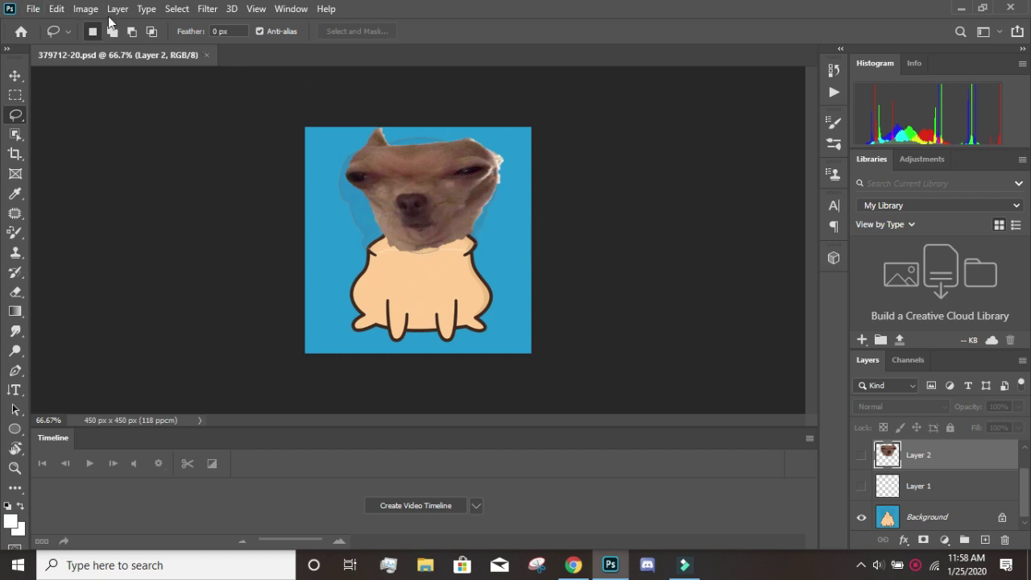
{"action": "left_click", "coordinate": [56, 9]}
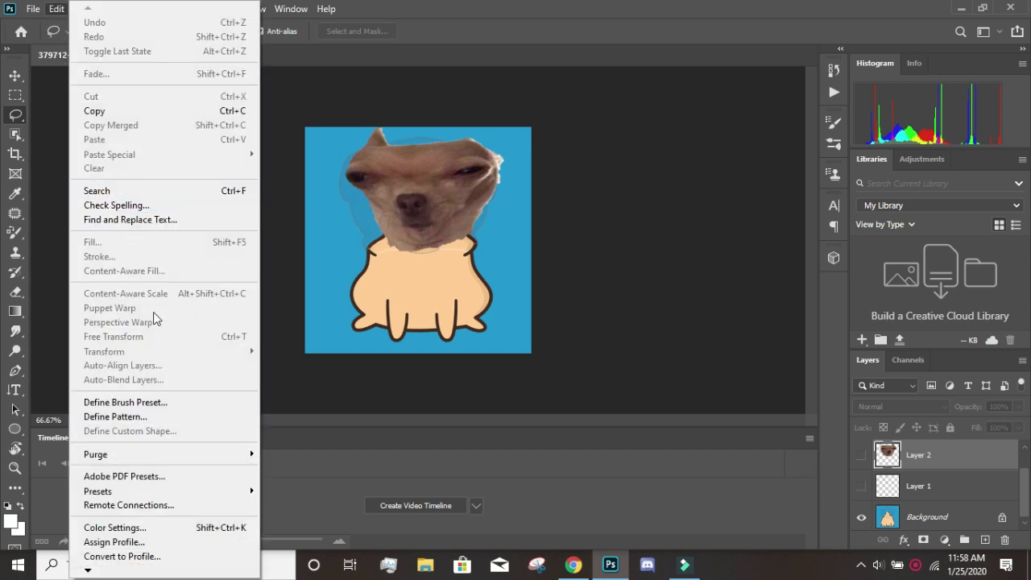
{"action": "left_click", "coordinate": [725, 460]}
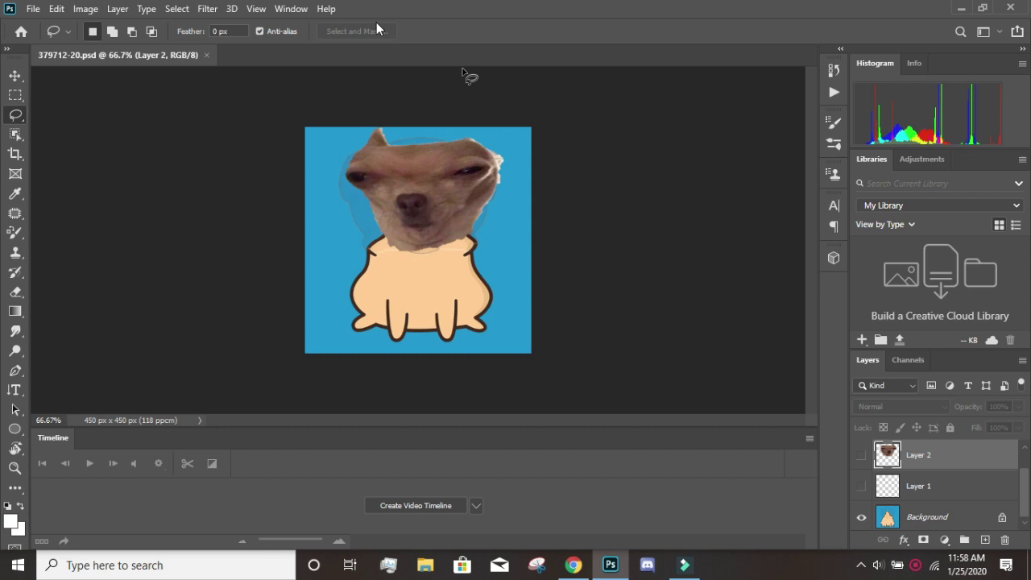
- Close the 379712-20.psd document through the File menu
{"action": "left_click", "coordinate": [34, 9]}
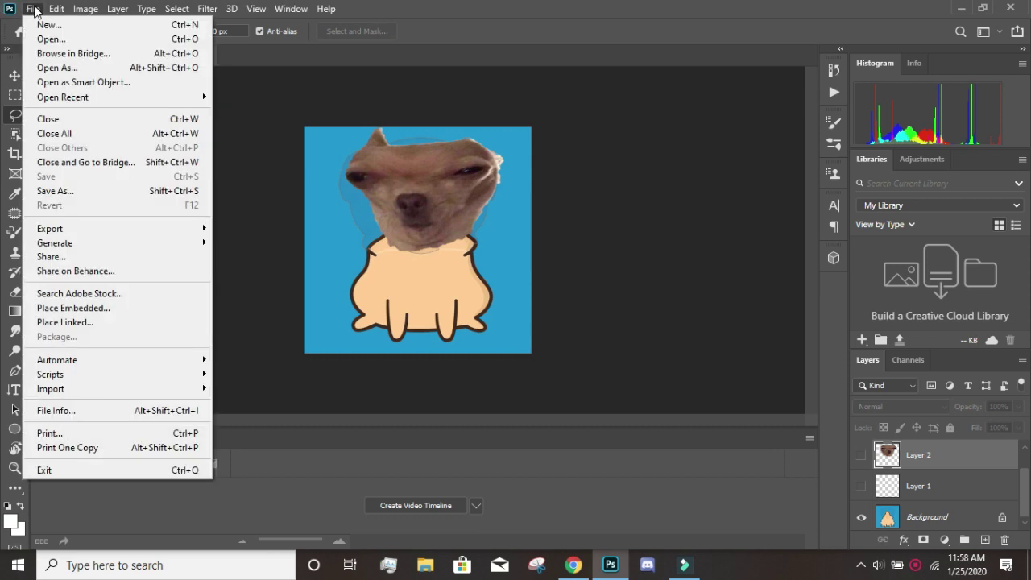
{"action": "mouse_move", "coordinate": [58, 9]}
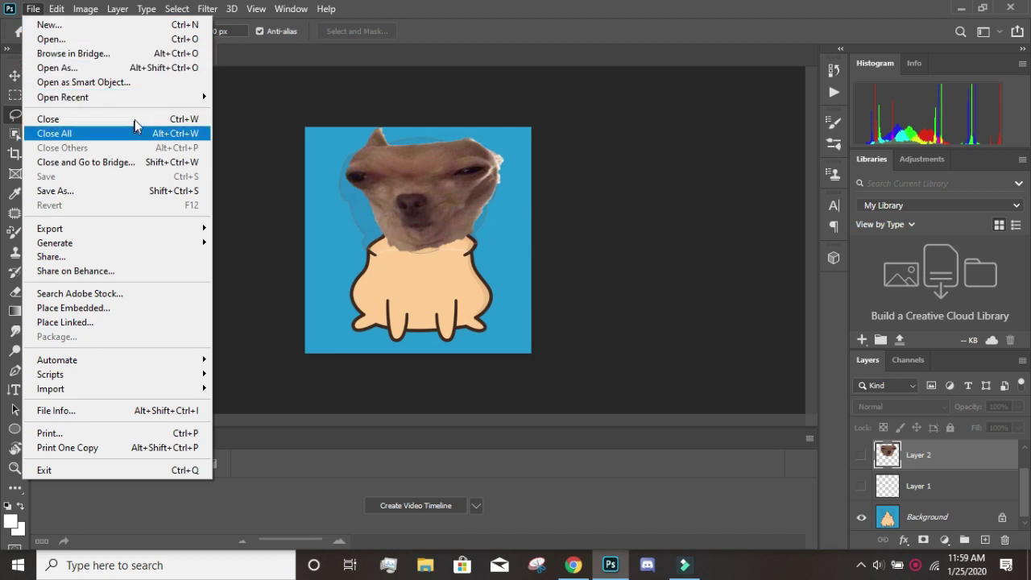
{"action": "left_click", "coordinate": [135, 119]}
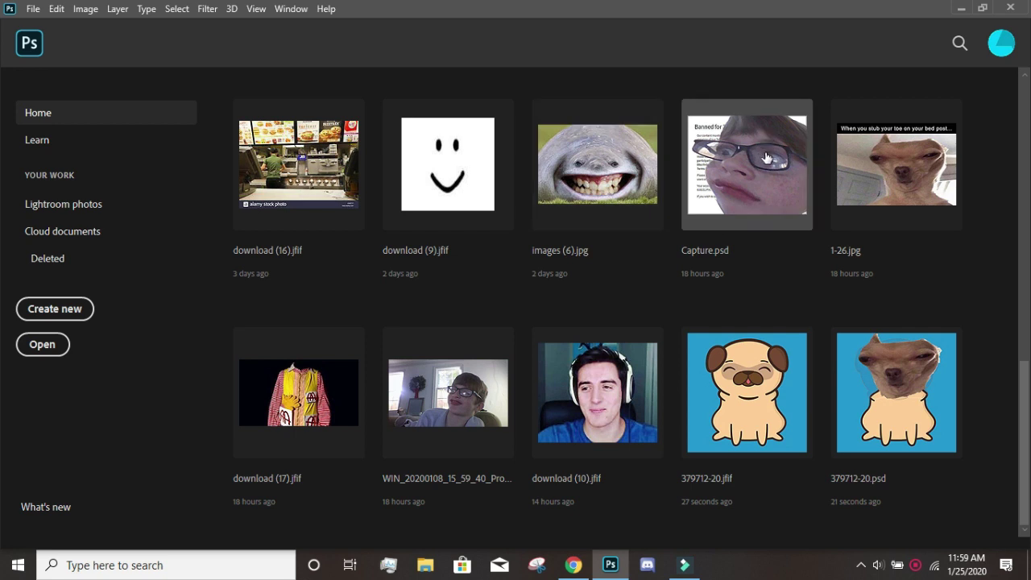
- Open Capture.psd and scale the face layer to about 49% over the notice's lower right
{"action": "left_click", "coordinate": [758, 176]}
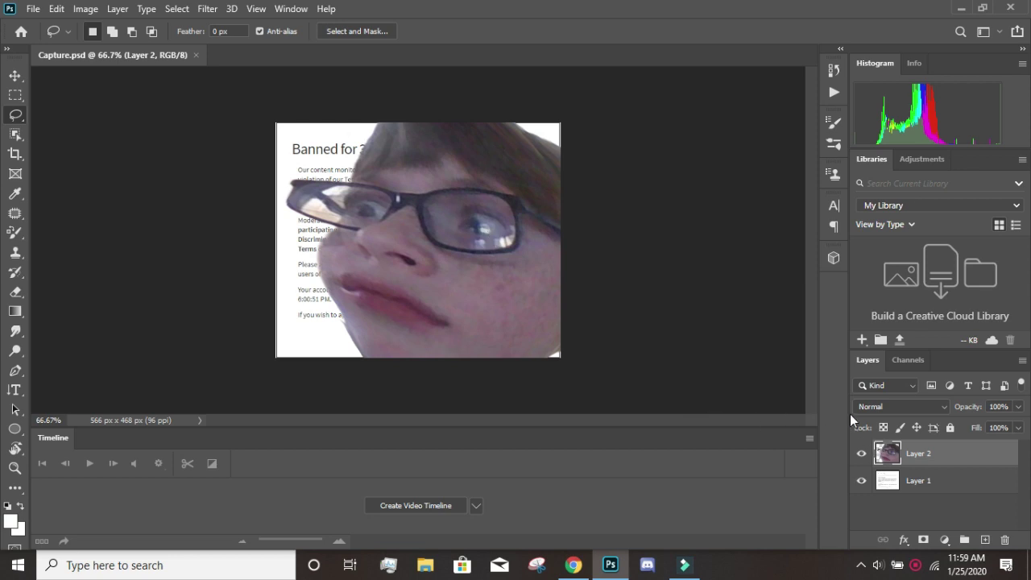
{"action": "key", "text": "ctrl+t"}
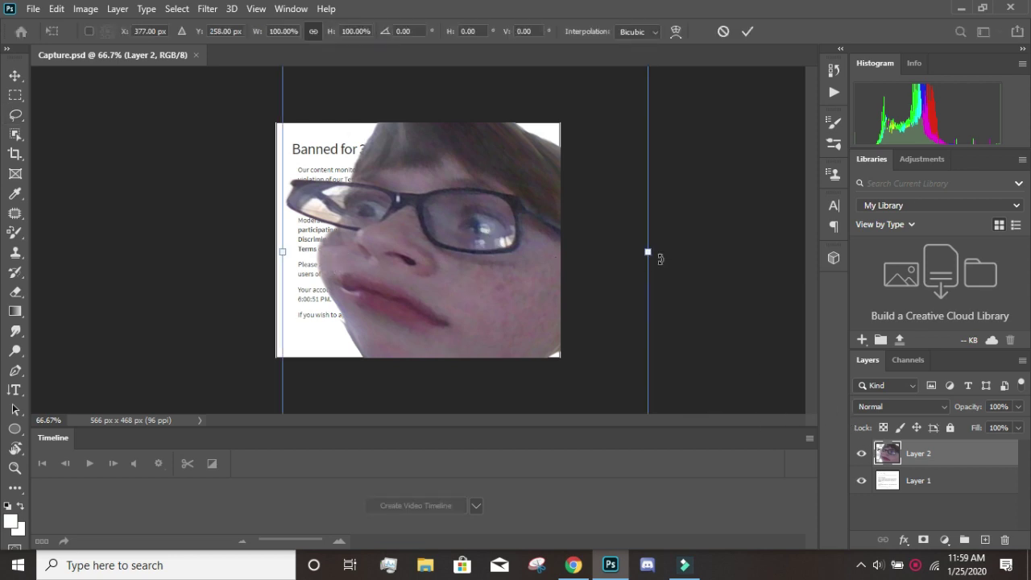
{"action": "left_click_drag", "start_coordinate": [573, 248], "coordinate": [97, 235]}
{"action": "mouse_move", "coordinate": [499, 256]}
{"action": "left_mouse_down"}
{"action": "mouse_move", "coordinate": [501, 316]}
{"action": "mouse_move", "coordinate": [517, 256]}
{"action": "mouse_move", "coordinate": [507, 261]}
{"action": "left_mouse_up"}
{"action": "left_click_drag", "start_coordinate": [513, 216], "coordinate": [511, 129]}
{"action": "left_click_drag", "start_coordinate": [501, 235], "coordinate": [482, 259]}
- Rotate the face layer about 45 degrees, then skew it sideways
{"action": "right_click", "coordinate": [482, 260]}
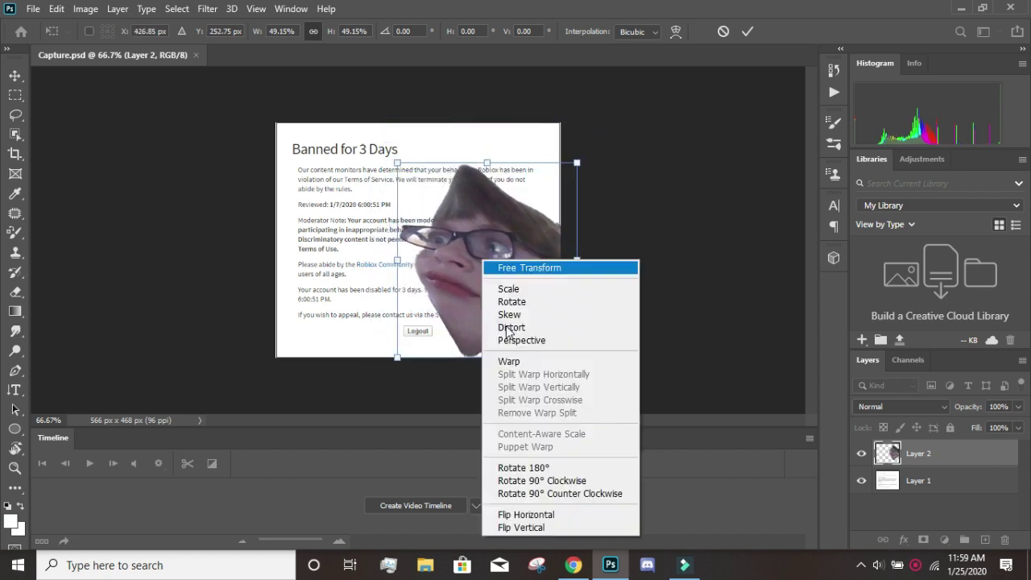
{"action": "left_click", "coordinate": [564, 302]}
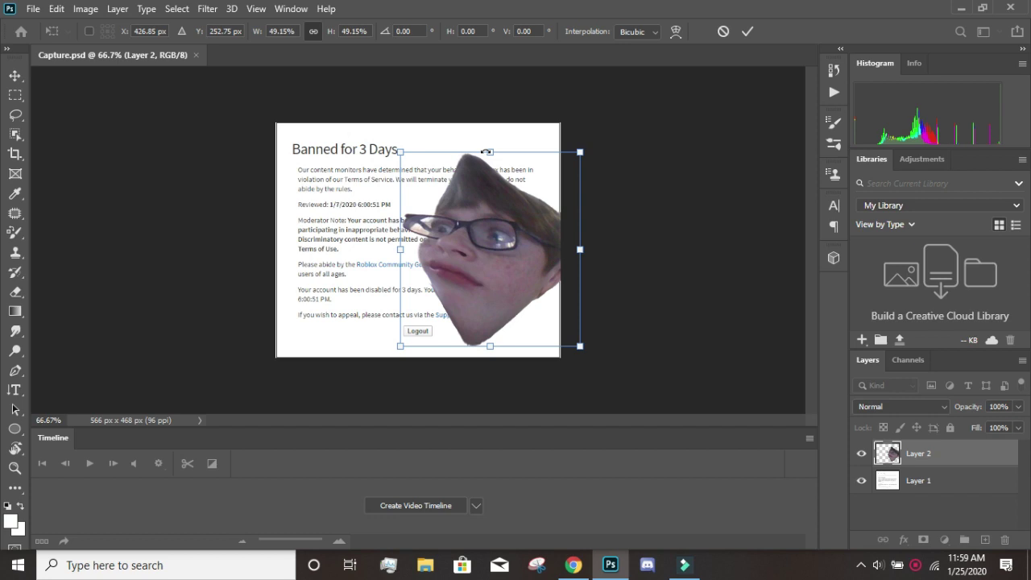
{"action": "left_click_drag", "start_coordinate": [488, 151], "coordinate": [560, 175]}
{"action": "right_click", "coordinate": [480, 240]}
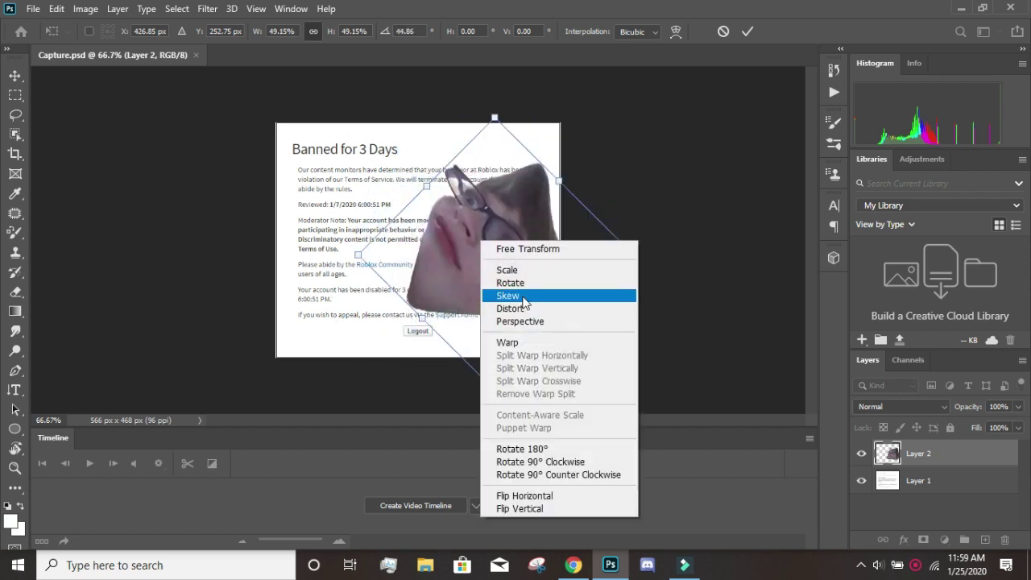
{"action": "left_click", "coordinate": [507, 293]}
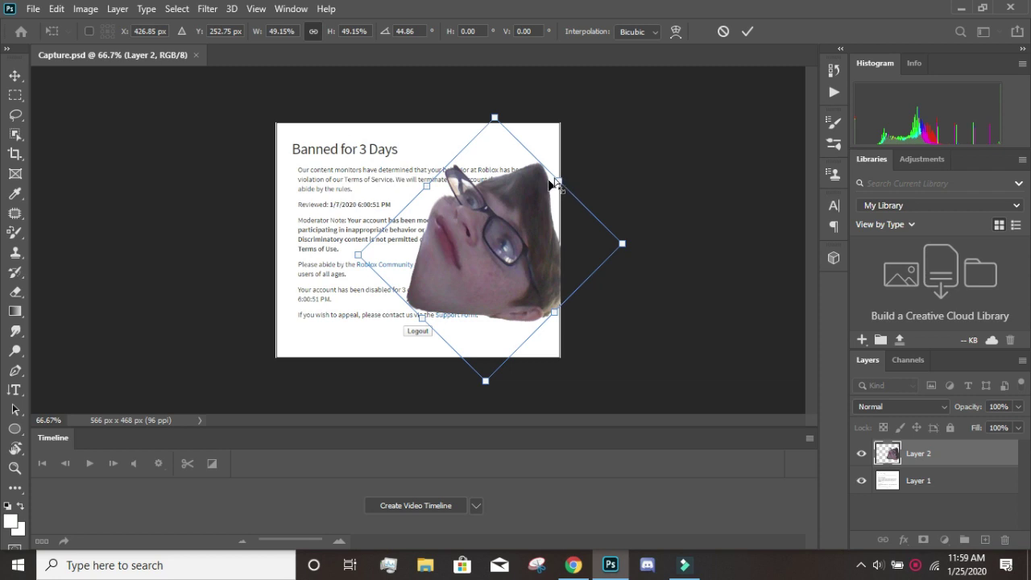
{"action": "left_click_drag", "start_coordinate": [556, 184], "coordinate": [459, 237]}
- Distort the face layer's shape and move it up and right
{"action": "right_click", "coordinate": [458, 237]}
{"action": "left_click", "coordinate": [525, 296]}
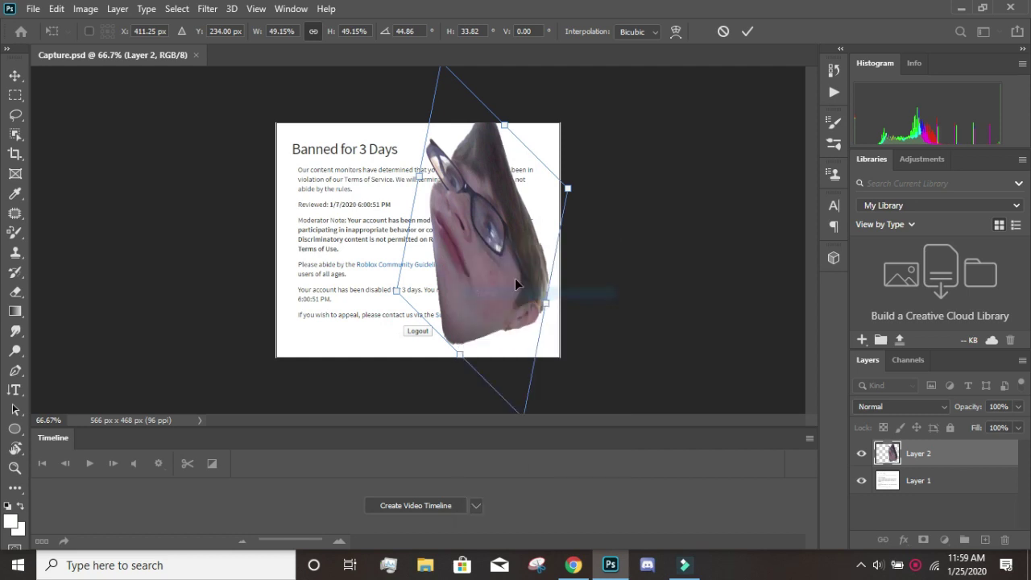
{"action": "right_click", "coordinate": [505, 268]}
{"action": "left_click", "coordinate": [548, 326]}
{"action": "right_click", "coordinate": [489, 279]}
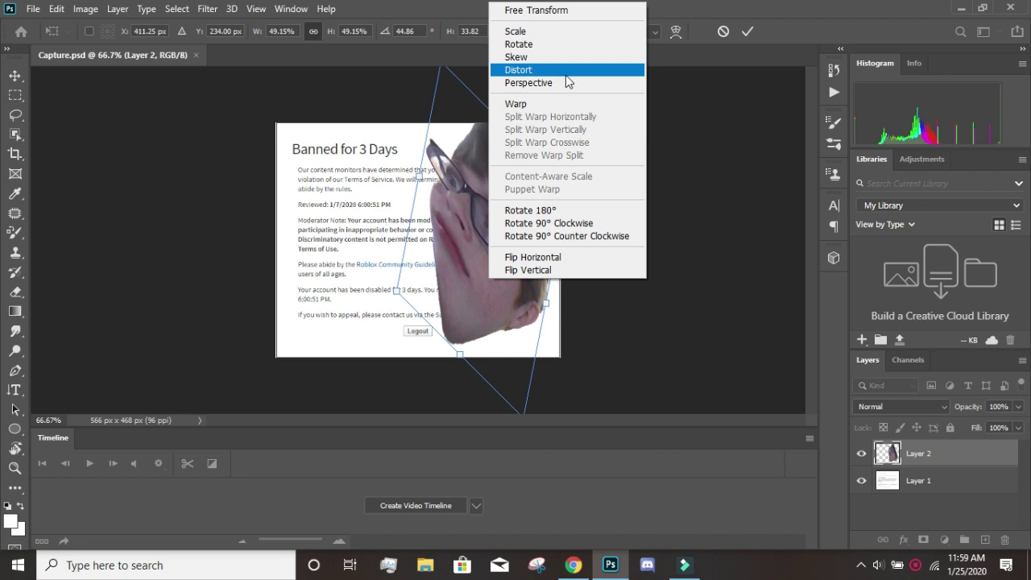
{"action": "left_click", "coordinate": [518, 70]}
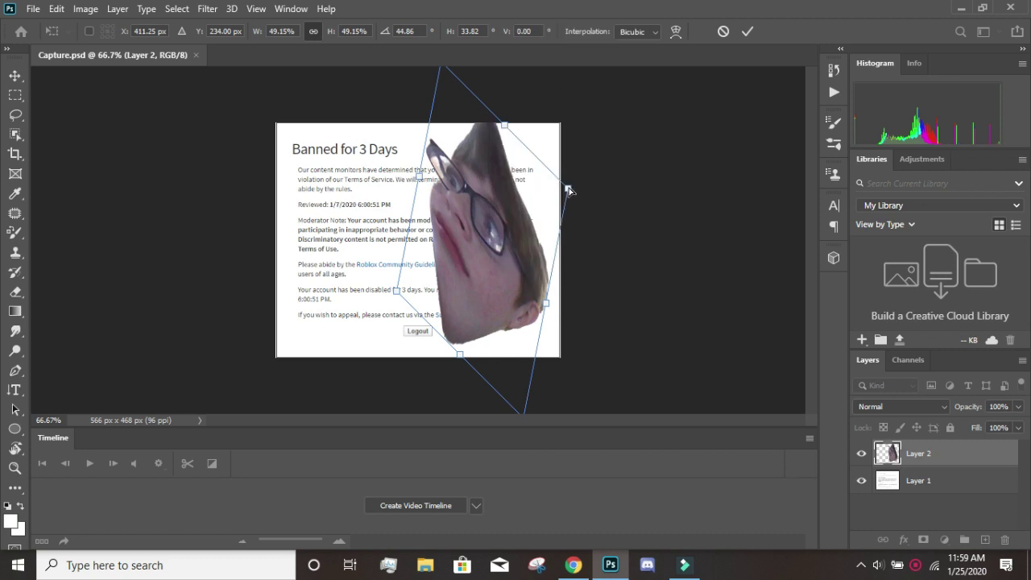
{"action": "left_click_drag", "start_coordinate": [568, 223], "coordinate": [739, 165]}
{"action": "left_click_drag", "start_coordinate": [493, 274], "coordinate": [498, 254]}
- Reshape the face in perspective, flip it horizontally and shift it left, then switch to the browser
{"action": "right_click", "coordinate": [498, 254]}
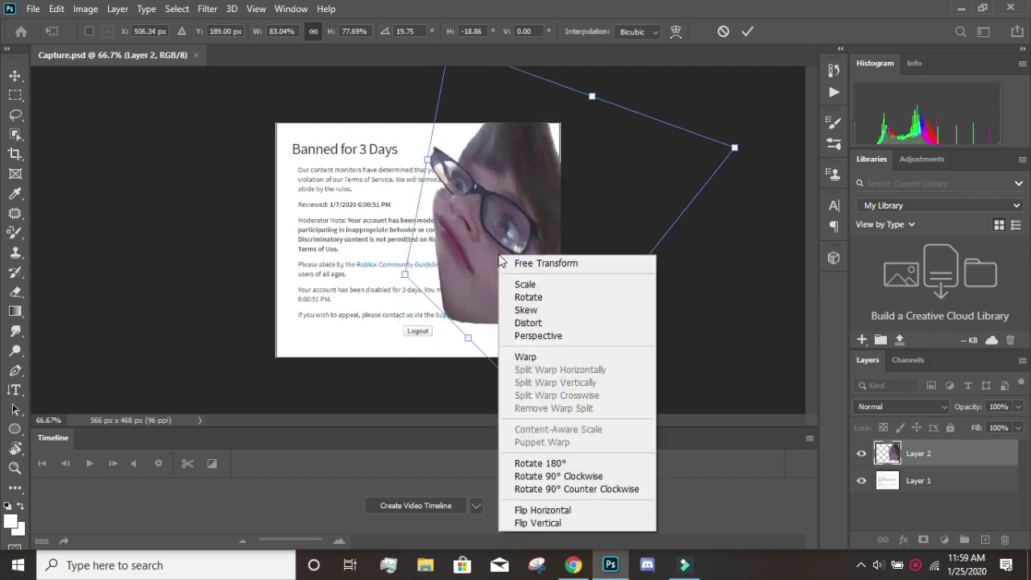
{"action": "left_click", "coordinate": [548, 336]}
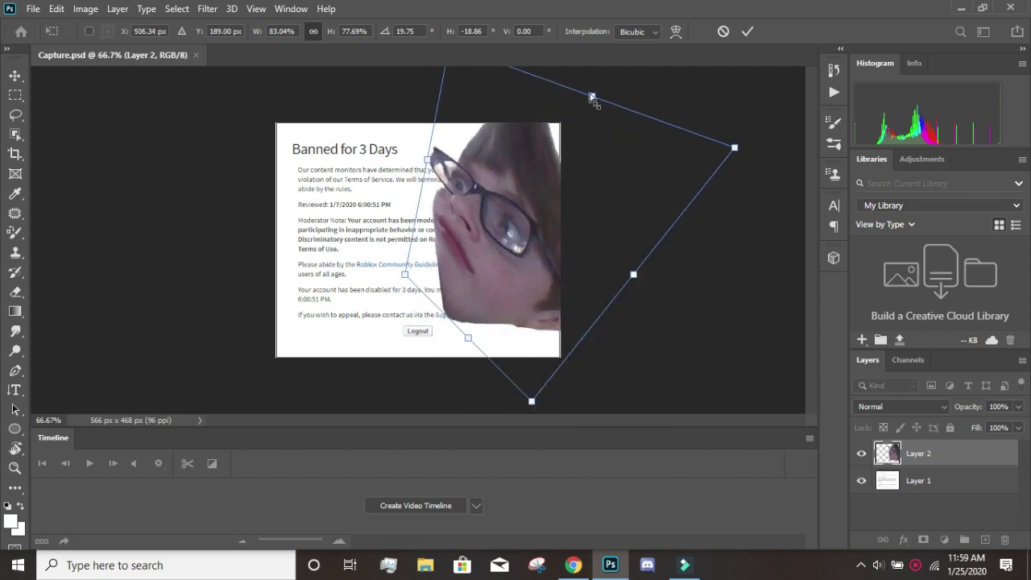
{"action": "left_click_drag", "start_coordinate": [592, 97], "coordinate": [457, 316]}
{"action": "right_click", "coordinate": [476, 291]}
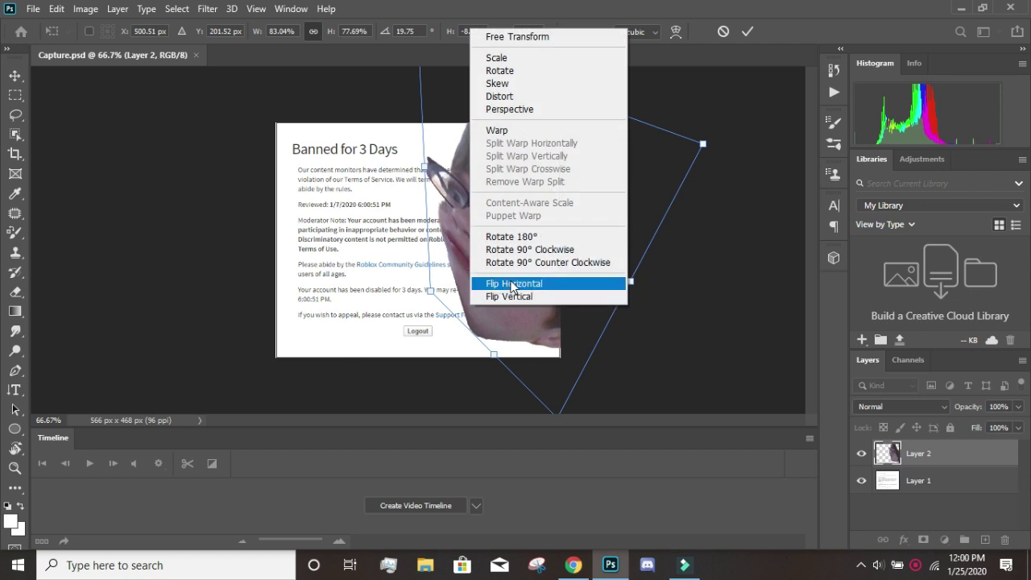
{"action": "left_click", "coordinate": [512, 285]}
{"action": "left_click_drag", "start_coordinate": [536, 298], "coordinate": [479, 302]}
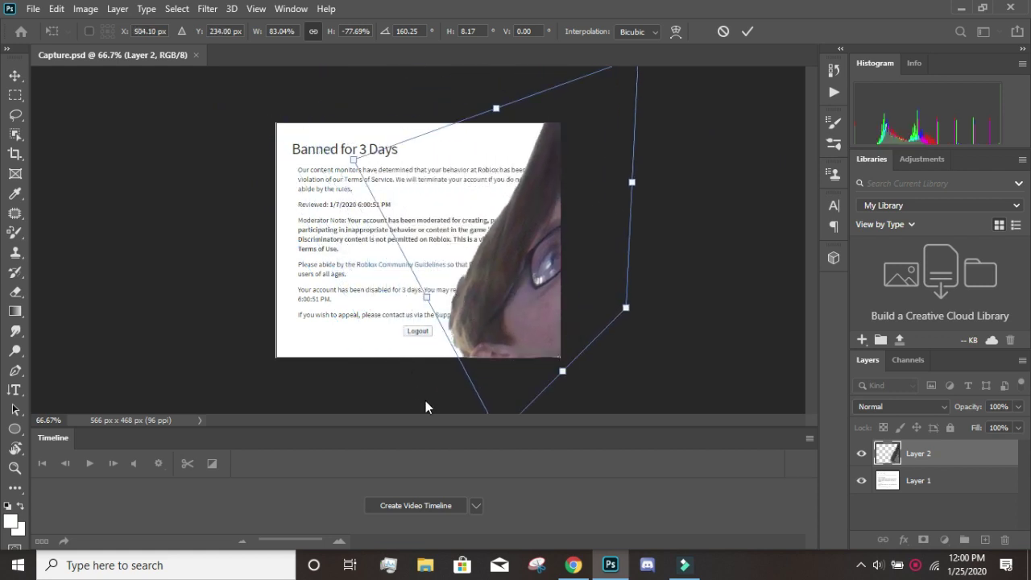
{"action": "left_click", "coordinate": [572, 566]}
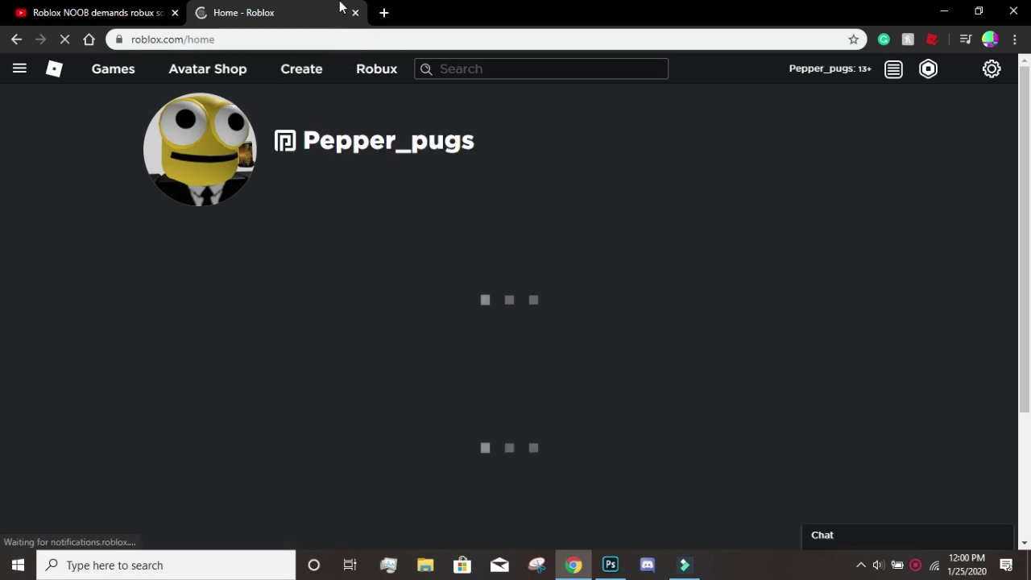
- Close Chrome's Home - Roblox tab and bring Capture.psd in Photoshop back to the front
{"action": "left_click", "coordinate": [356, 12]}
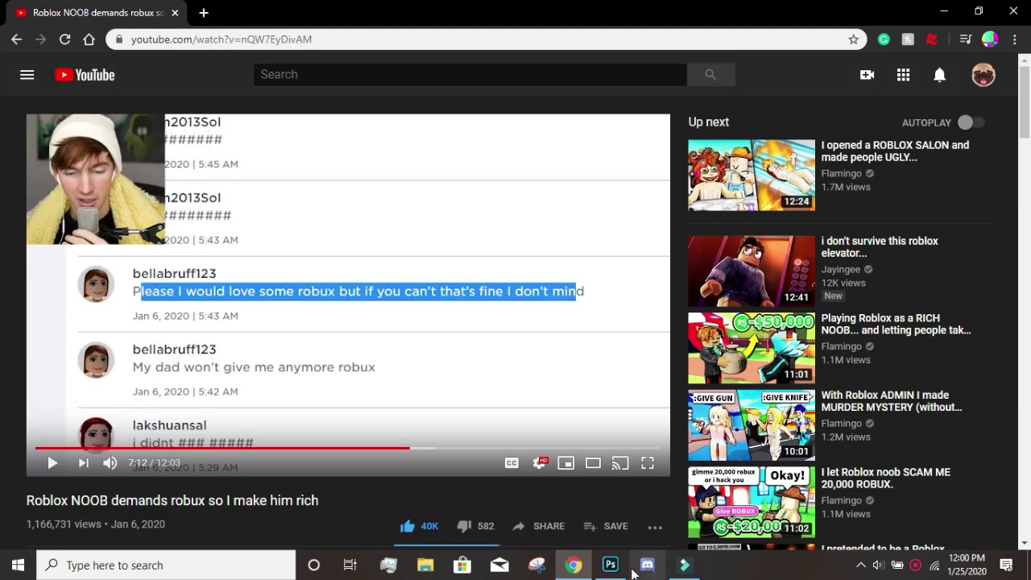
{"action": "left_click", "coordinate": [611, 565]}
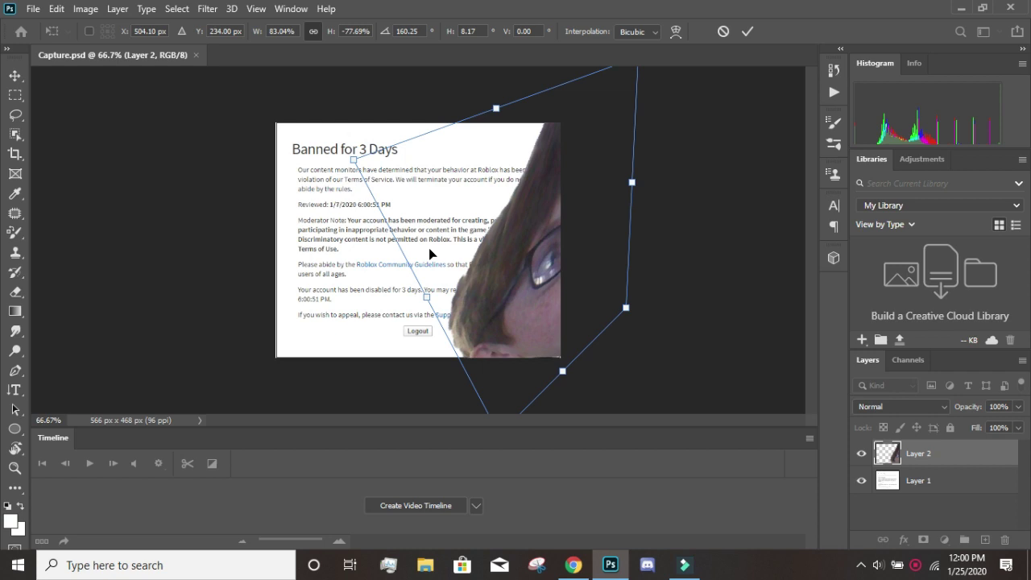
- Move the face layer left and up and stretch it with free transform
{"action": "left_click_drag", "start_coordinate": [429, 254], "coordinate": [357, 236]}
{"action": "right_click", "coordinate": [357, 238]}
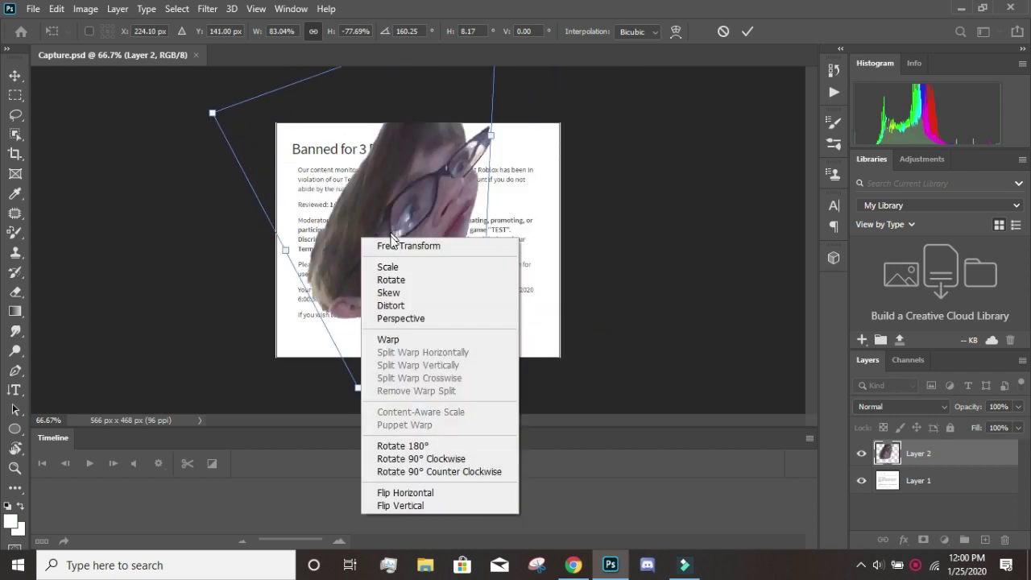
{"action": "left_click", "coordinate": [394, 245]}
{"action": "left_click_drag", "start_coordinate": [394, 247], "coordinate": [374, 243]}
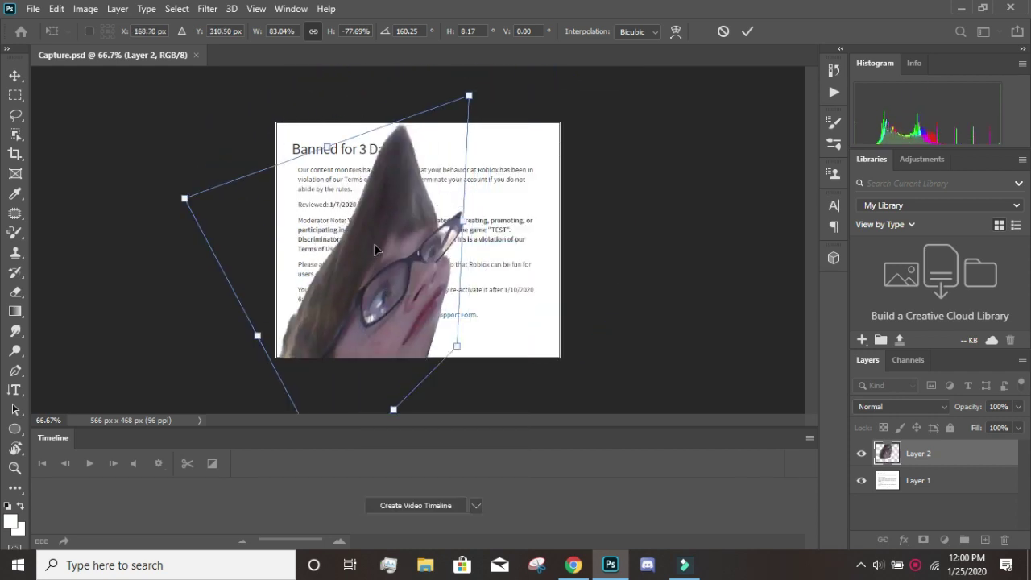
{"action": "left_click_drag", "start_coordinate": [326, 146], "coordinate": [361, 44]}
- Rotate the face further clockwise, move it right and up, and commit the transform
{"action": "right_click", "coordinate": [429, 221]}
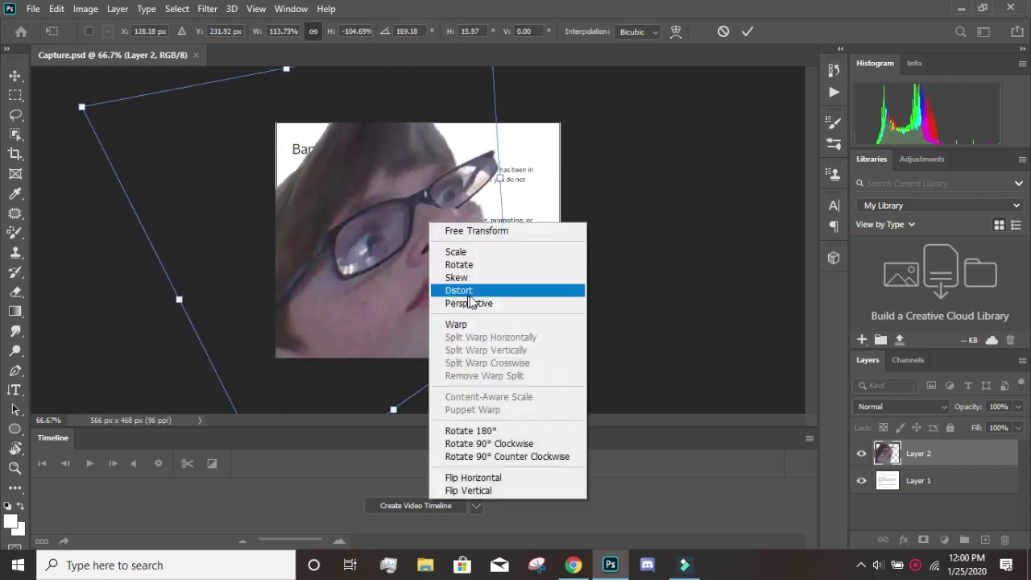
{"action": "left_click", "coordinate": [523, 266]}
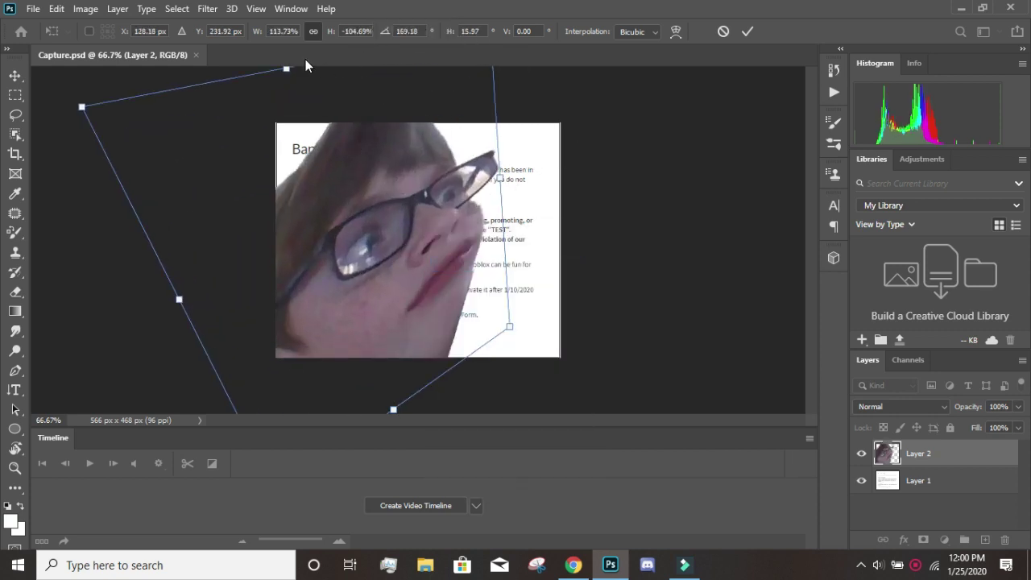
{"action": "left_click_drag", "start_coordinate": [287, 71], "coordinate": [377, 89]}
{"action": "left_click_drag", "start_coordinate": [369, 271], "coordinate": [454, 248]}
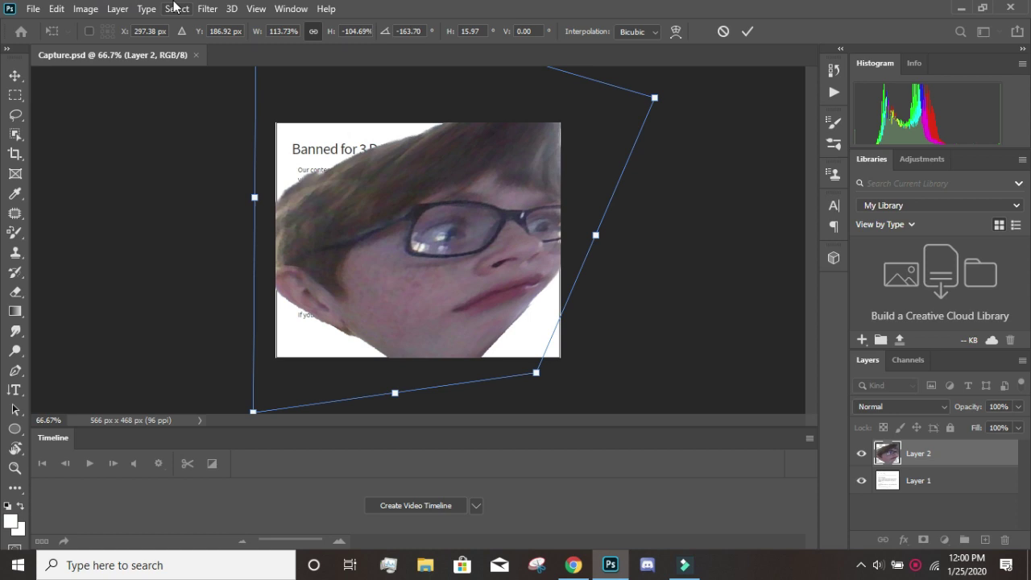
{"action": "left_click", "coordinate": [176, 8]}
{"action": "mouse_move", "coordinate": [207, 8]}
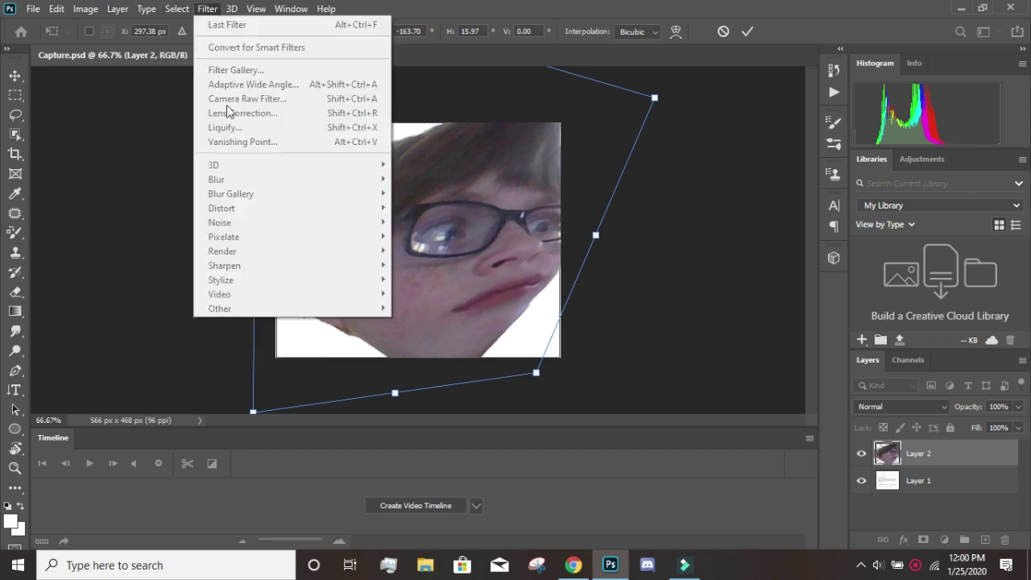
{"action": "left_click", "coordinate": [149, 150]}
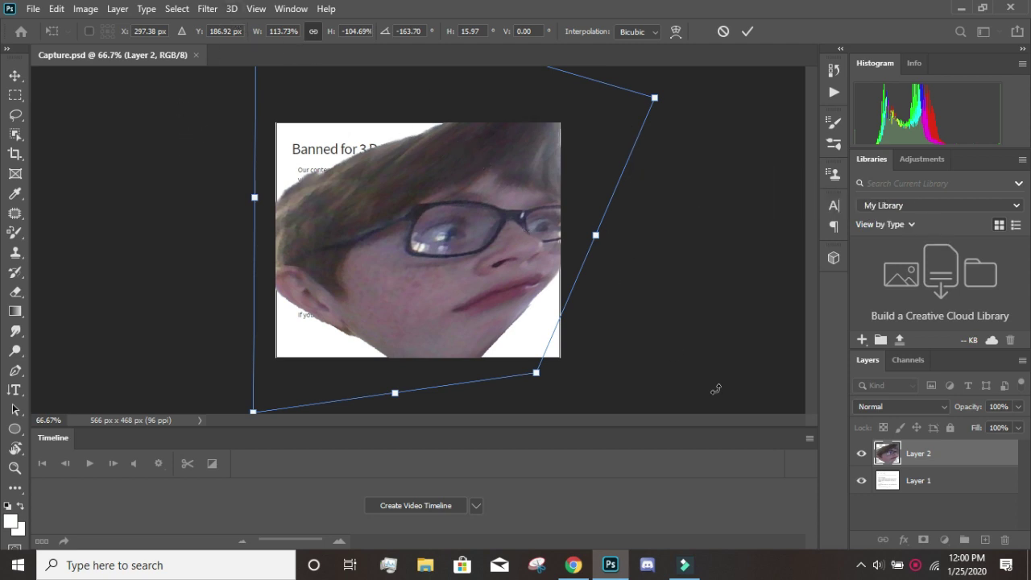
{"action": "key", "text": "l"}
{"action": "left_click", "coordinate": [923, 480]}
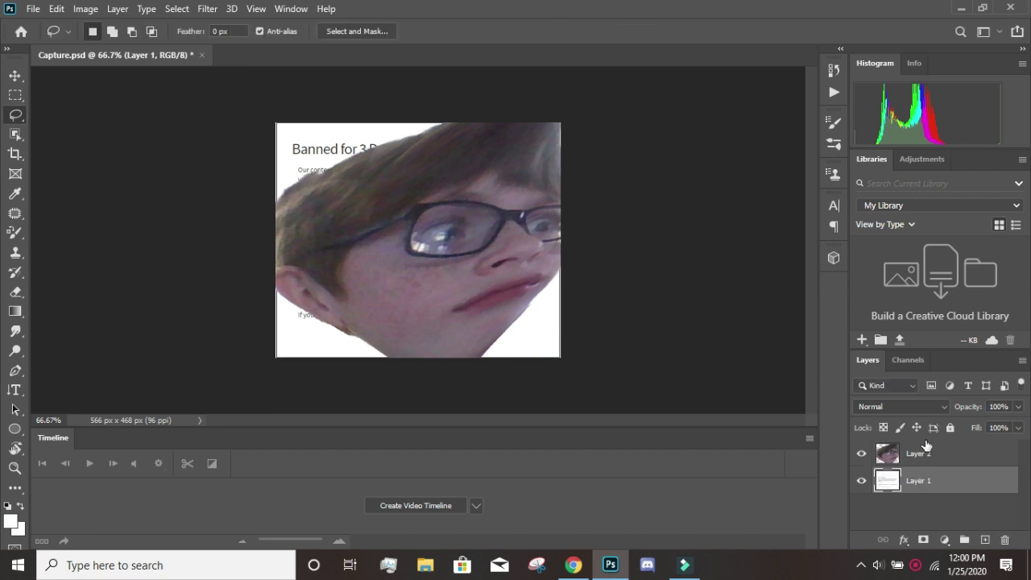
{"action": "left_click", "coordinate": [927, 448]}
{"action": "left_click", "coordinate": [118, 9]}
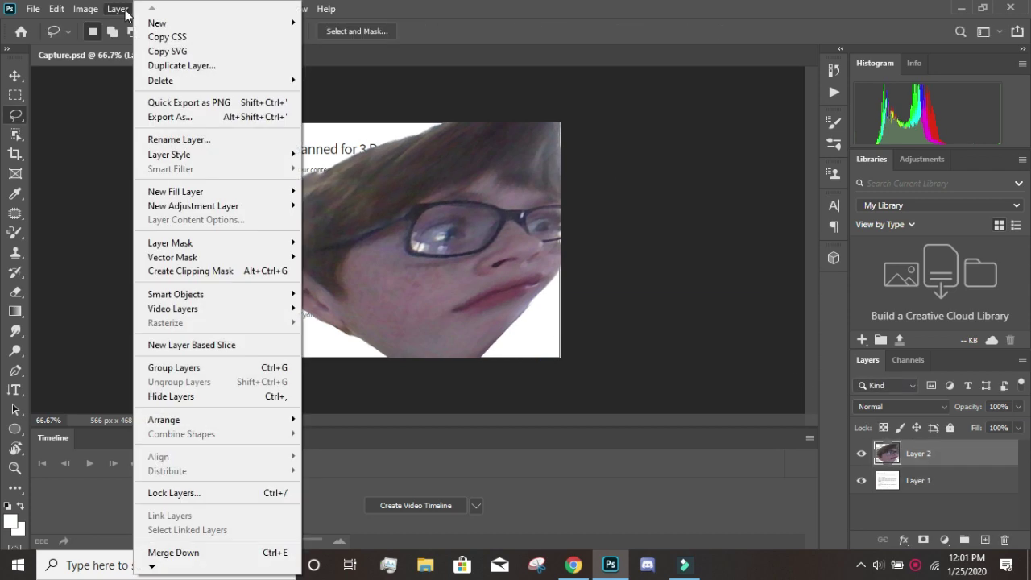
{"action": "left_click", "coordinate": [499, 31]}
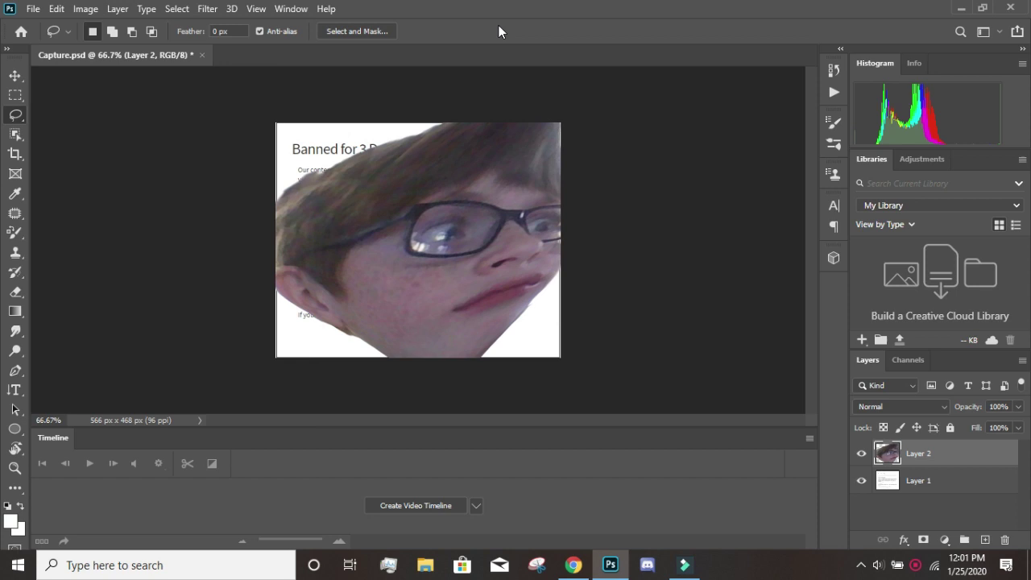
{"action": "left_click", "coordinate": [208, 9]}
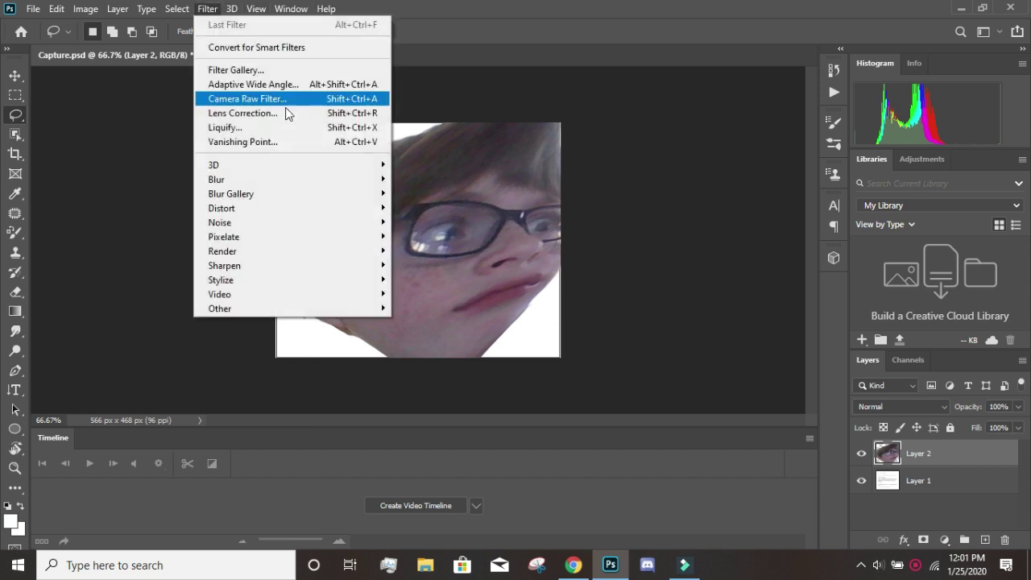
{"action": "left_click", "coordinate": [312, 128]}
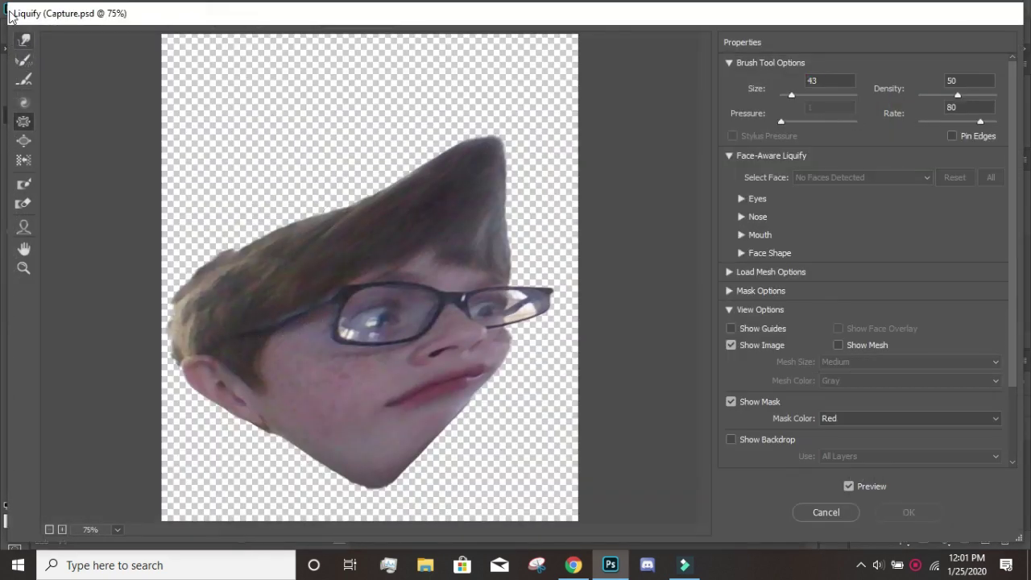
{"action": "left_click", "coordinate": [22, 39]}
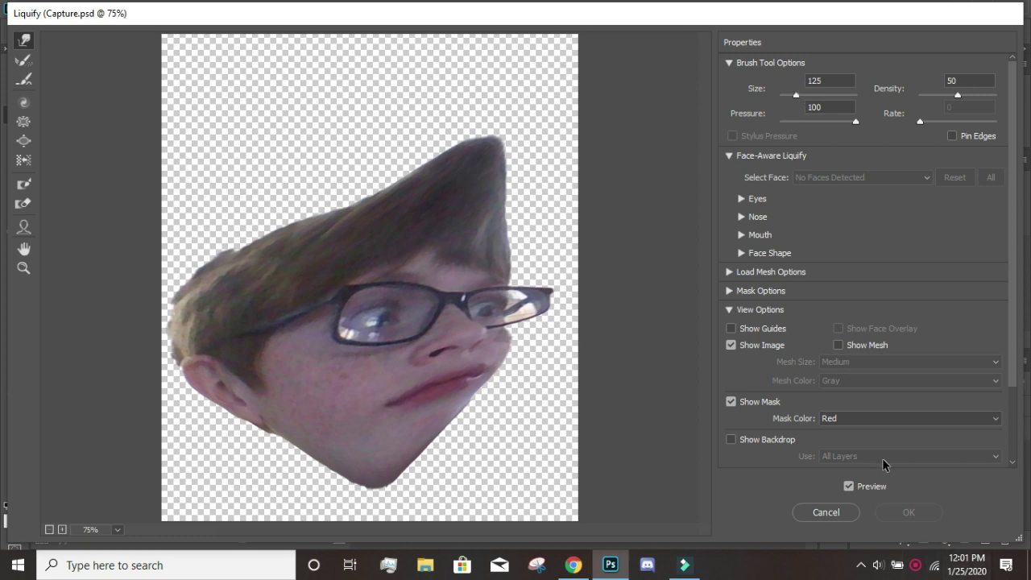
{"action": "left_click", "coordinate": [820, 513]}
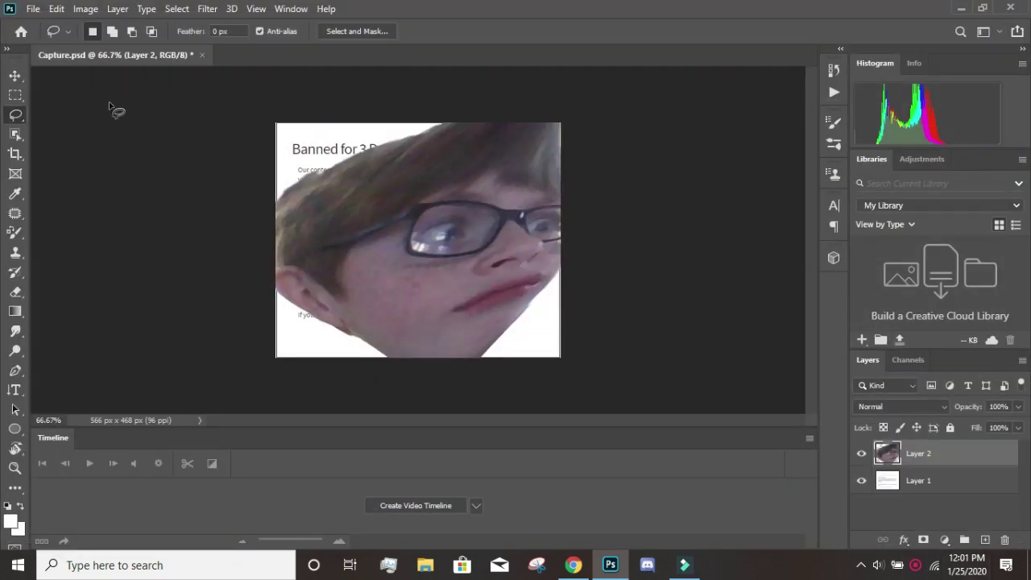
- Close Capture.psd without saving and open download (10).jfif from the Home screen
{"action": "left_click", "coordinate": [35, 8]}
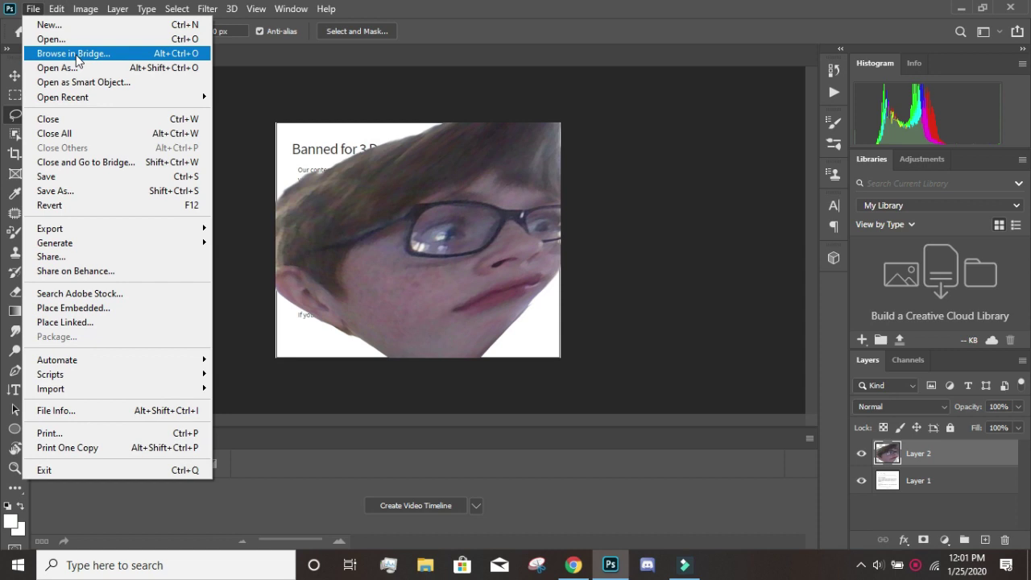
{"action": "left_click", "coordinate": [137, 121]}
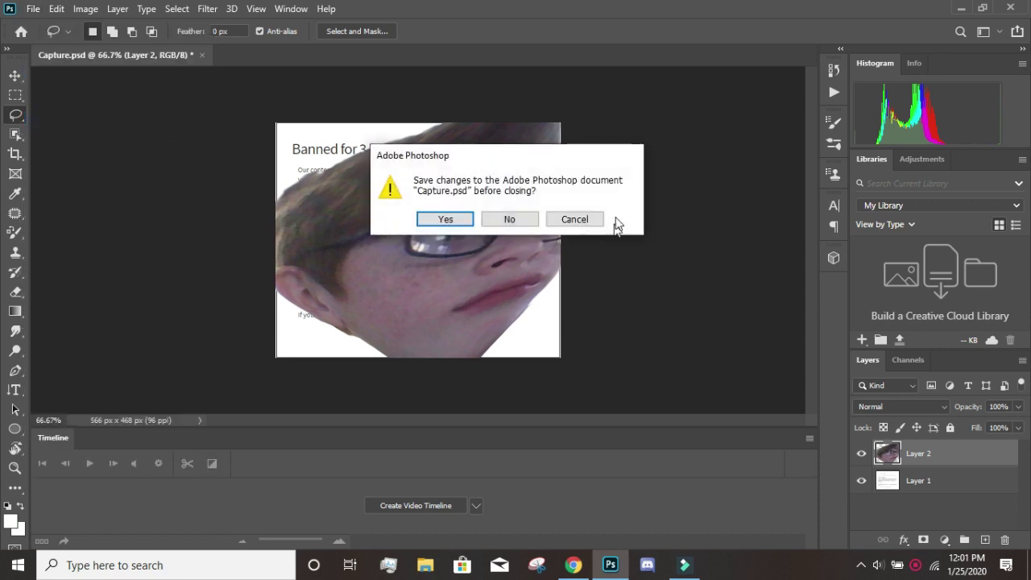
{"action": "left_click", "coordinate": [525, 222]}
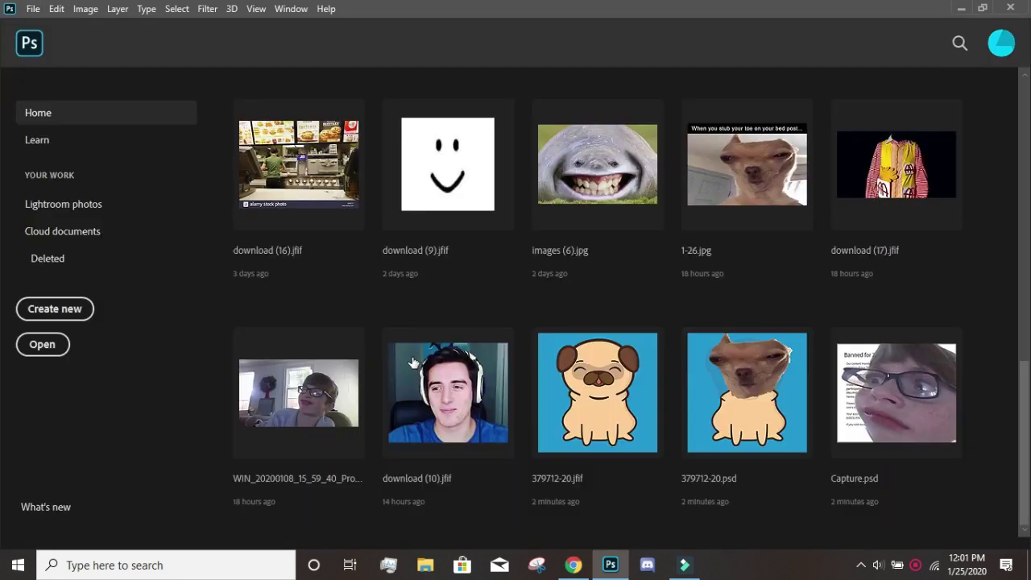
{"action": "left_click", "coordinate": [435, 383]}
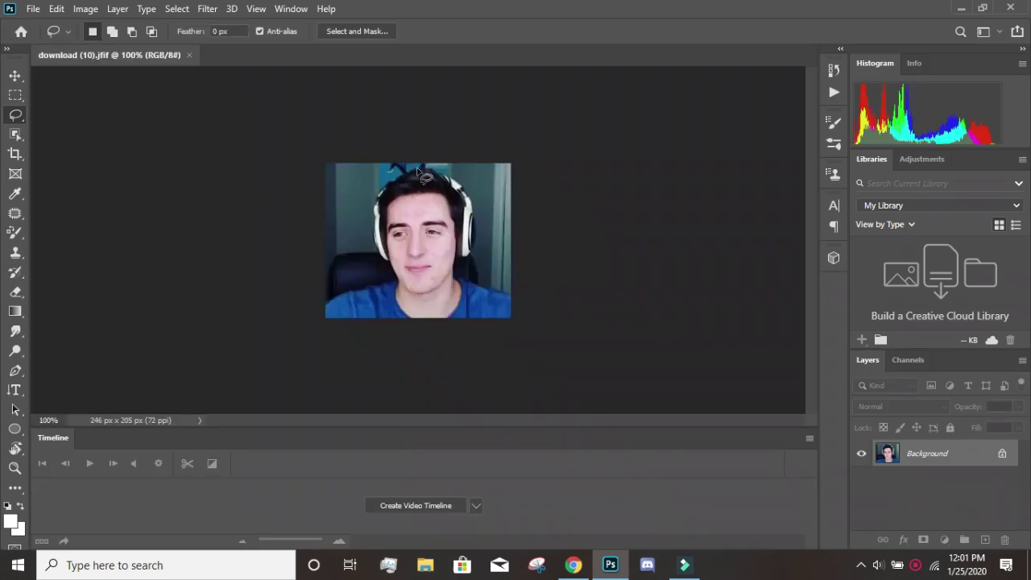
- Open Liquify on the headphone photo, zoom to 314.6% and select the Forward Warp tool
{"action": "left_click", "coordinate": [208, 9]}
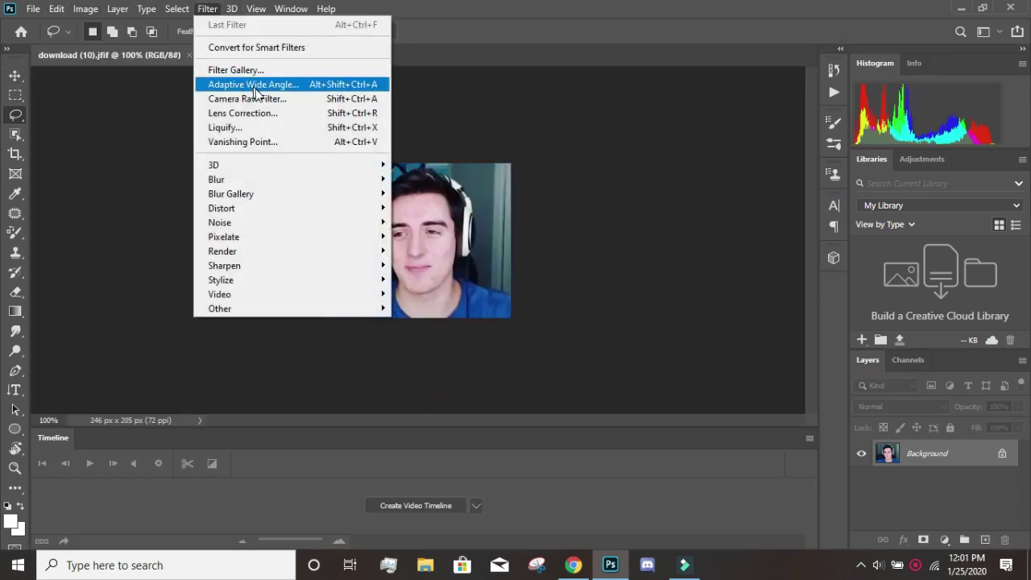
{"action": "left_click", "coordinate": [283, 128]}
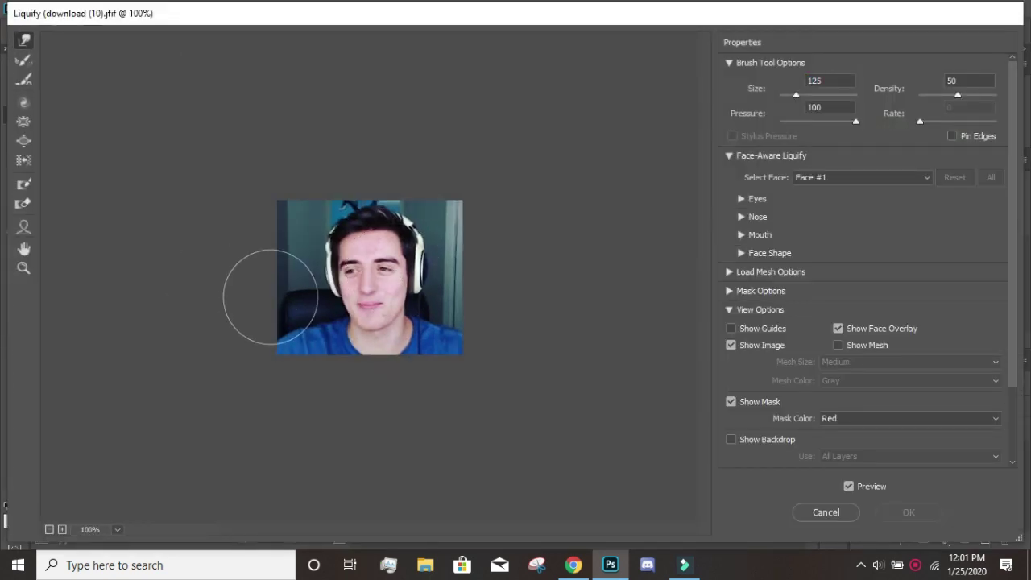
{"action": "left_click", "coordinate": [24, 249]}
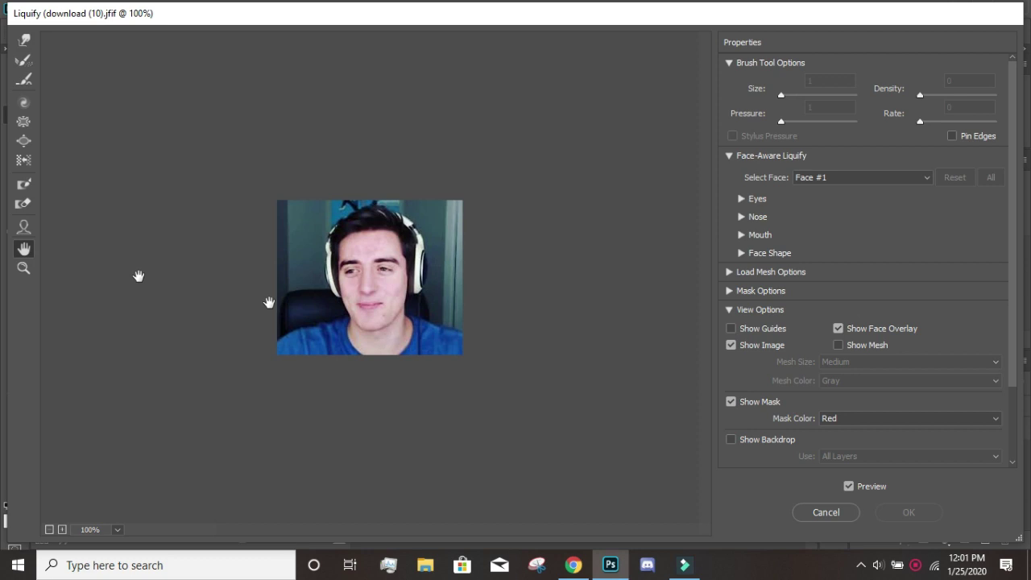
{"action": "left_click", "coordinate": [24, 269]}
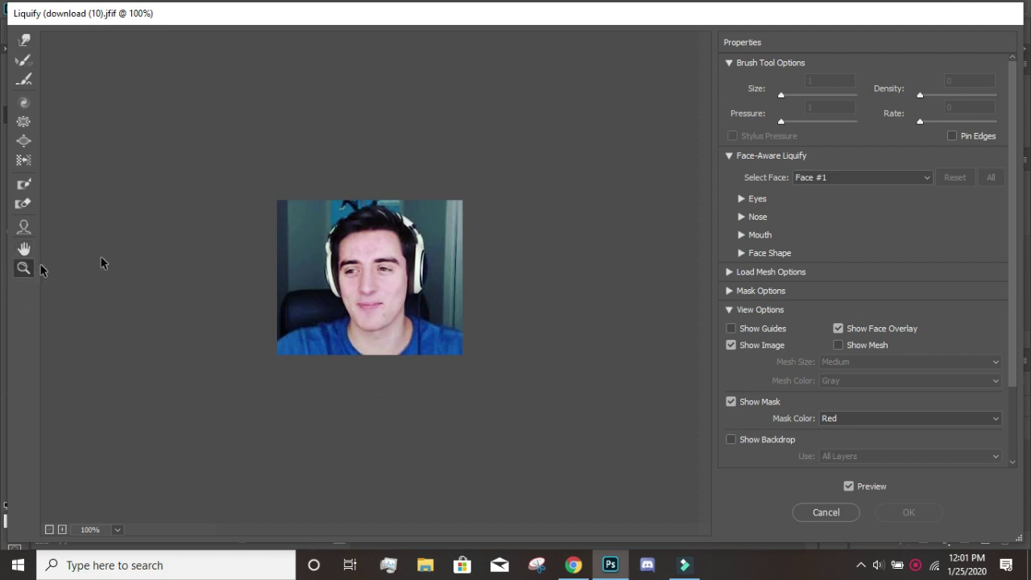
{"action": "key", "text": "ctrl+0"}
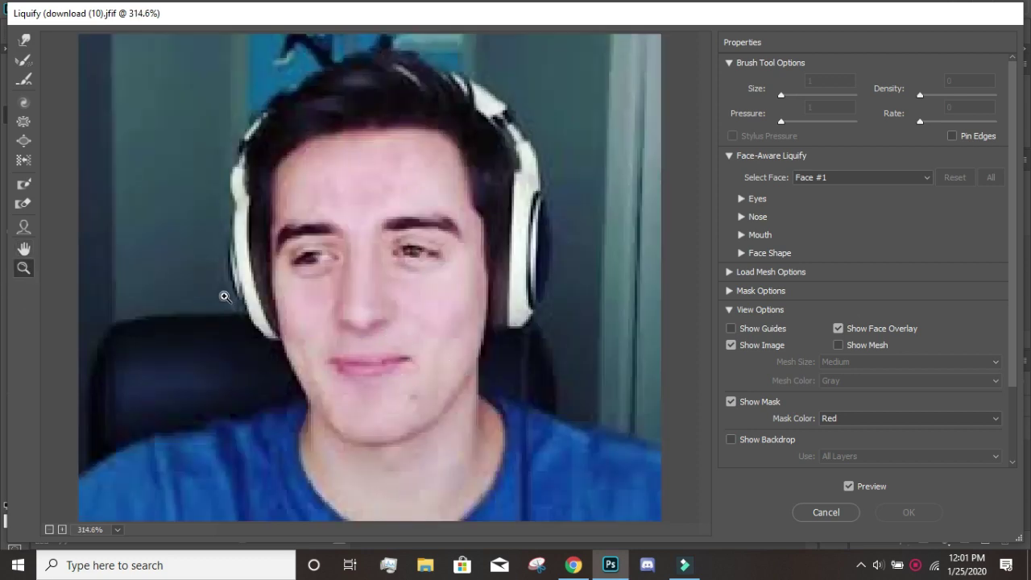
{"action": "left_click", "coordinate": [24, 39]}
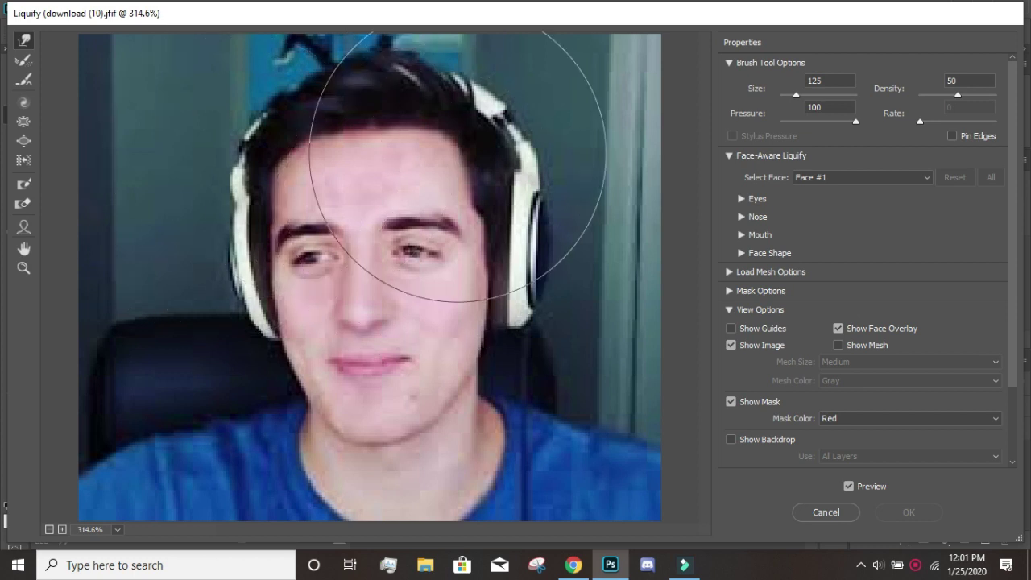
- Stretch the forehead upward, push the right eye outward and drag the mouth and chin down
{"action": "mouse_move", "coordinate": [398, 145]}
{"action": "left_mouse_down"}
{"action": "mouse_move", "coordinate": [401, 82]}
{"action": "mouse_move", "coordinate": [379, 94]}
{"action": "left_mouse_up"}
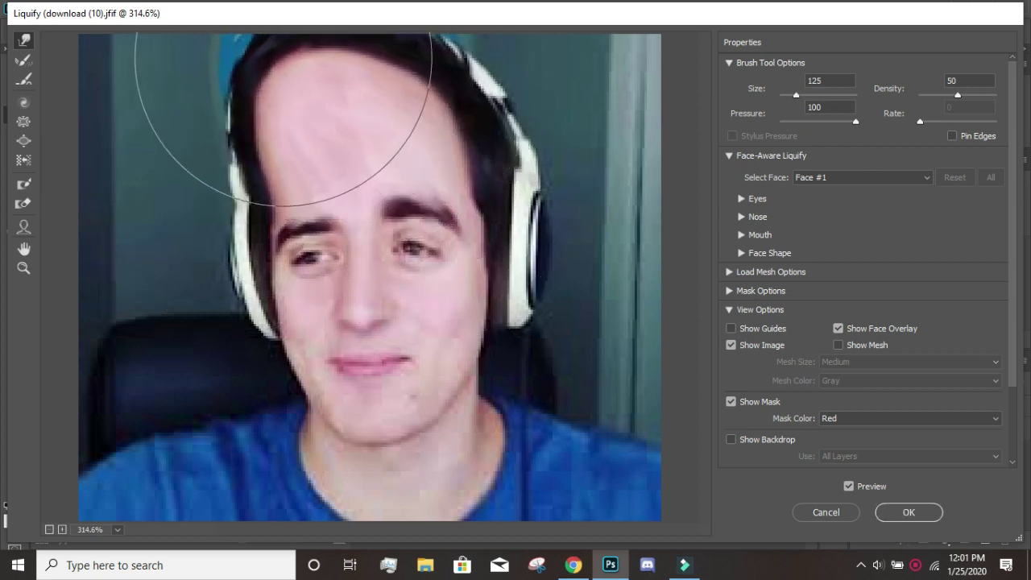
{"action": "mouse_move", "coordinate": [283, 57]}
{"action": "left_mouse_down"}
{"action": "mouse_move", "coordinate": [444, 156]}
{"action": "mouse_move", "coordinate": [387, 119]}
{"action": "mouse_move", "coordinate": [416, 36]}
{"action": "mouse_move", "coordinate": [354, 159]}
{"action": "mouse_move", "coordinate": [481, 354]}
{"action": "mouse_move", "coordinate": [445, 274]}
{"action": "mouse_move", "coordinate": [418, 262]}
{"action": "mouse_move", "coordinate": [501, 226]}
{"action": "mouse_move", "coordinate": [407, 204]}
{"action": "mouse_move", "coordinate": [344, 221]}
{"action": "mouse_move", "coordinate": [287, 181]}
{"action": "mouse_move", "coordinate": [281, 228]}
{"action": "mouse_move", "coordinate": [184, 208]}
{"action": "left_mouse_up"}
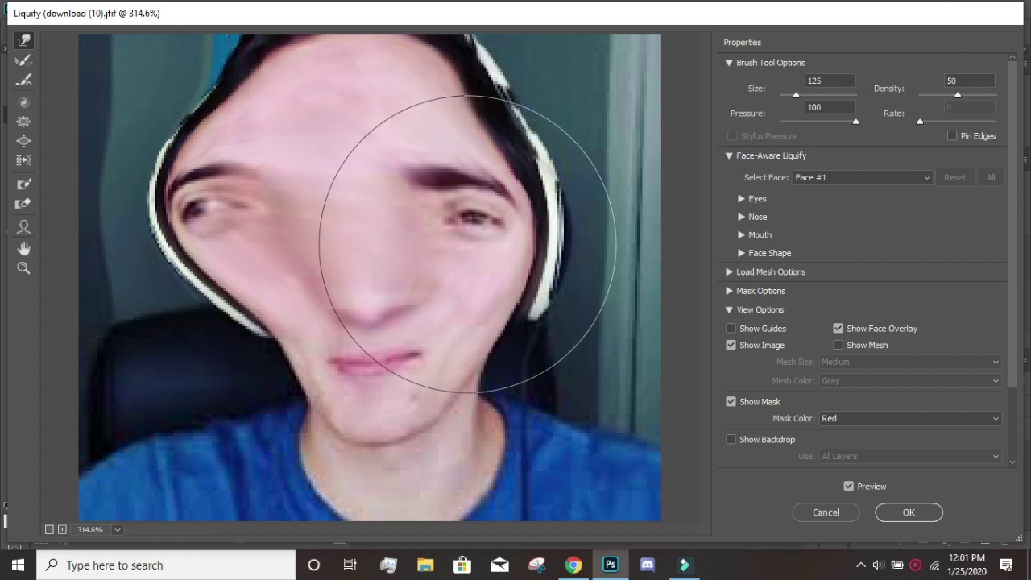
{"action": "mouse_move", "coordinate": [467, 244]}
{"action": "left_mouse_down"}
{"action": "mouse_move", "coordinate": [467, 218]}
{"action": "mouse_move", "coordinate": [543, 232]}
{"action": "left_mouse_up"}
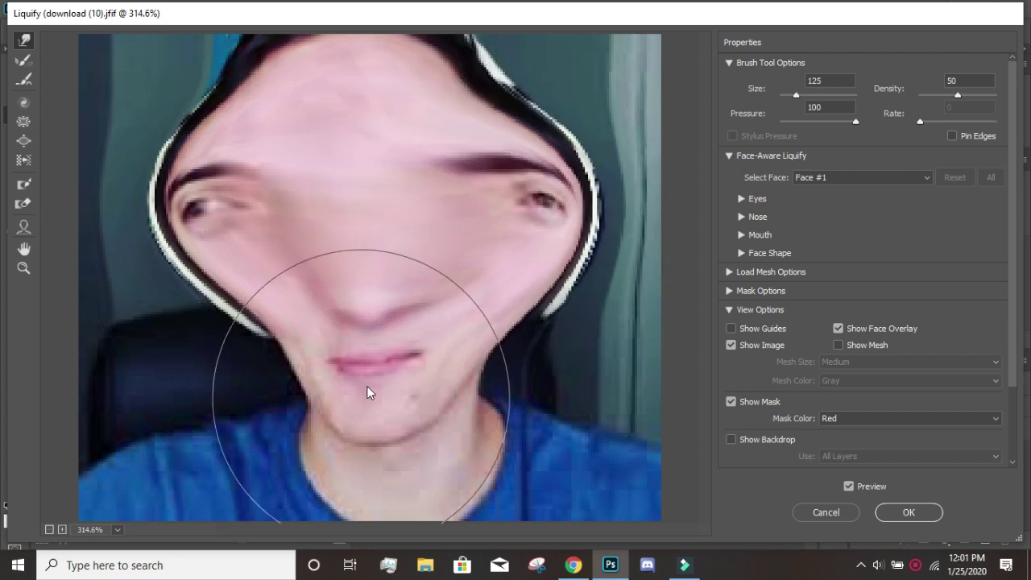
{"action": "mouse_move", "coordinate": [366, 392]}
{"action": "left_mouse_down"}
{"action": "mouse_move", "coordinate": [387, 540]}
{"action": "mouse_move", "coordinate": [357, 568]}
{"action": "left_mouse_up"}
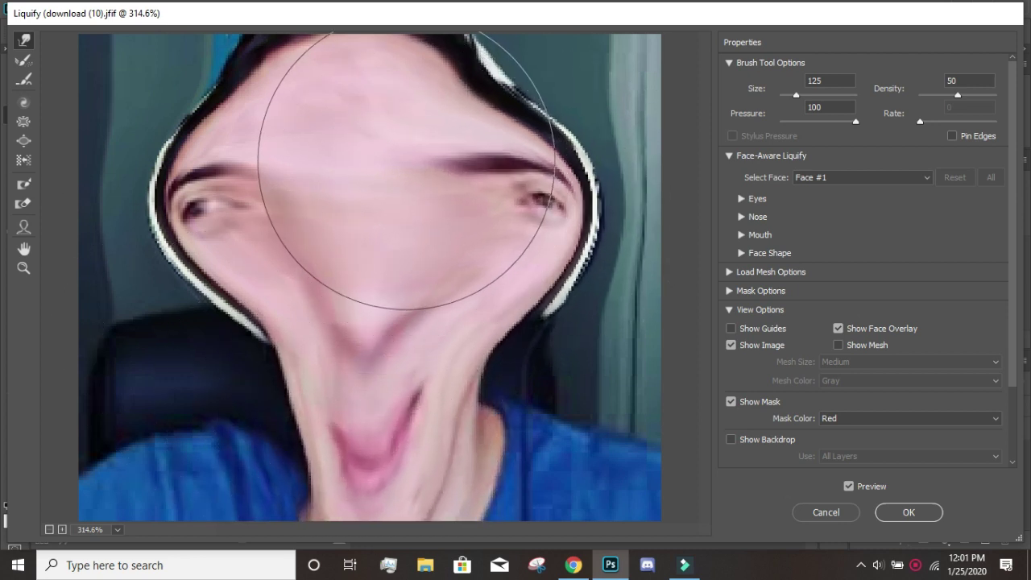
- Push the head top up and widen its outline, pull the nose upward and warp the neck
{"action": "mouse_move", "coordinate": [406, 170]}
{"action": "left_mouse_down"}
{"action": "mouse_move", "coordinate": [398, 85]}
{"action": "mouse_move", "coordinate": [412, 2]}
{"action": "mouse_move", "coordinate": [359, 53]}
{"action": "mouse_move", "coordinate": [293, 85]}
{"action": "mouse_move", "coordinate": [290, 103]}
{"action": "mouse_move", "coordinate": [276, 7]}
{"action": "left_mouse_up"}
{"action": "mouse_move", "coordinate": [472, 104]}
{"action": "left_mouse_down"}
{"action": "mouse_move", "coordinate": [512, 4]}
{"action": "mouse_move", "coordinate": [556, 10]}
{"action": "left_mouse_up"}
{"action": "mouse_move", "coordinate": [336, 161]}
{"action": "left_mouse_down"}
{"action": "mouse_move", "coordinate": [262, 80]}
{"action": "mouse_move", "coordinate": [117, 7]}
{"action": "left_mouse_up"}
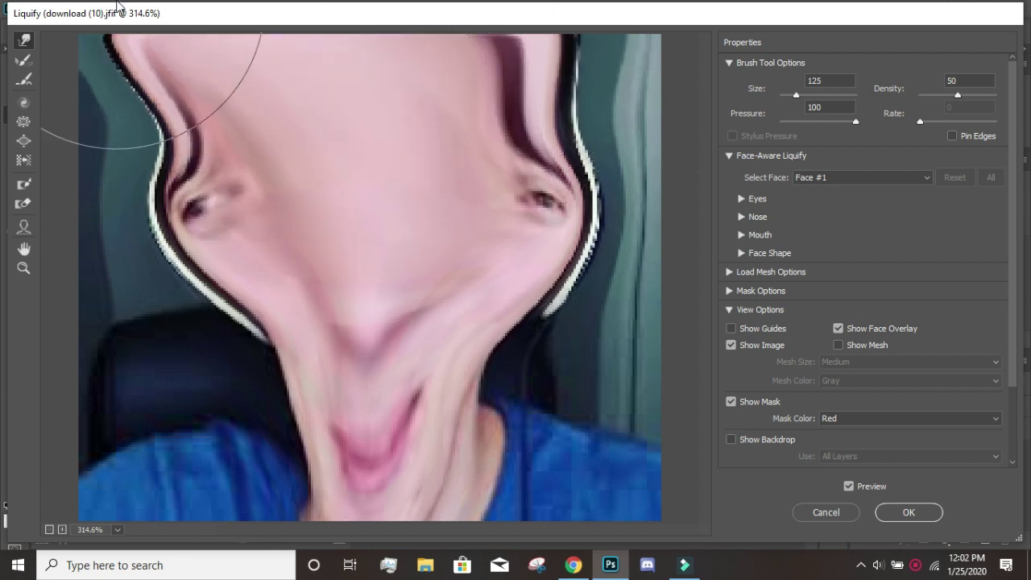
{"action": "mouse_move", "coordinate": [350, 180]}
{"action": "left_mouse_down"}
{"action": "mouse_move", "coordinate": [449, 150]}
{"action": "mouse_move", "coordinate": [499, 96]}
{"action": "left_mouse_up"}
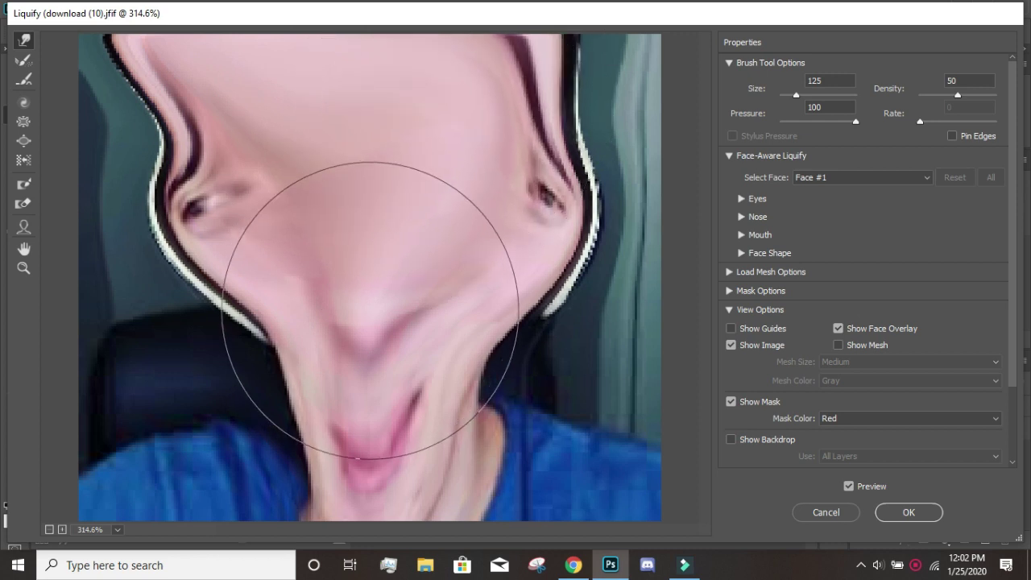
{"action": "left_click_drag", "start_coordinate": [370, 310], "coordinate": [377, 121]}
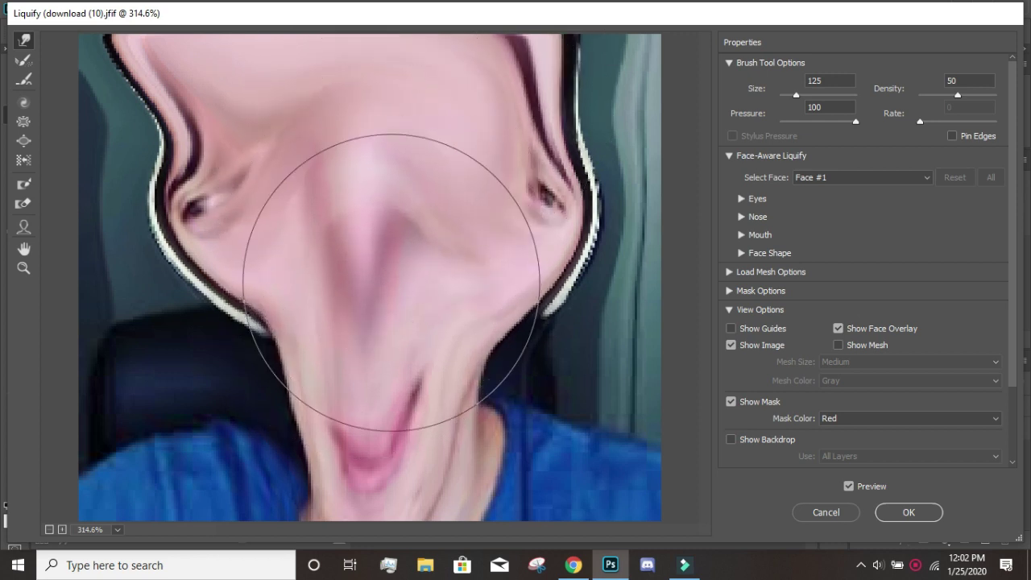
{"action": "mouse_move", "coordinate": [392, 282]}
{"action": "left_mouse_down"}
{"action": "mouse_move", "coordinate": [508, 389]}
{"action": "mouse_move", "coordinate": [552, 448]}
{"action": "mouse_move", "coordinate": [568, 537]}
{"action": "mouse_move", "coordinate": [624, 564]}
{"action": "left_mouse_up"}
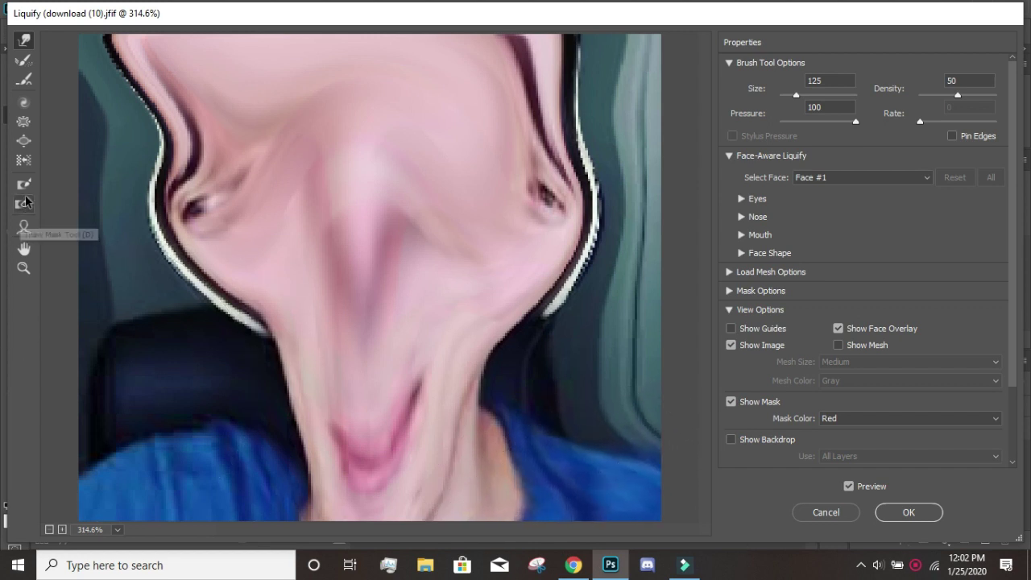
- With the Bloat tool at brush size 43, swell the face, gape the mouth and balloon both eyes
{"action": "left_click", "coordinate": [17, 142]}
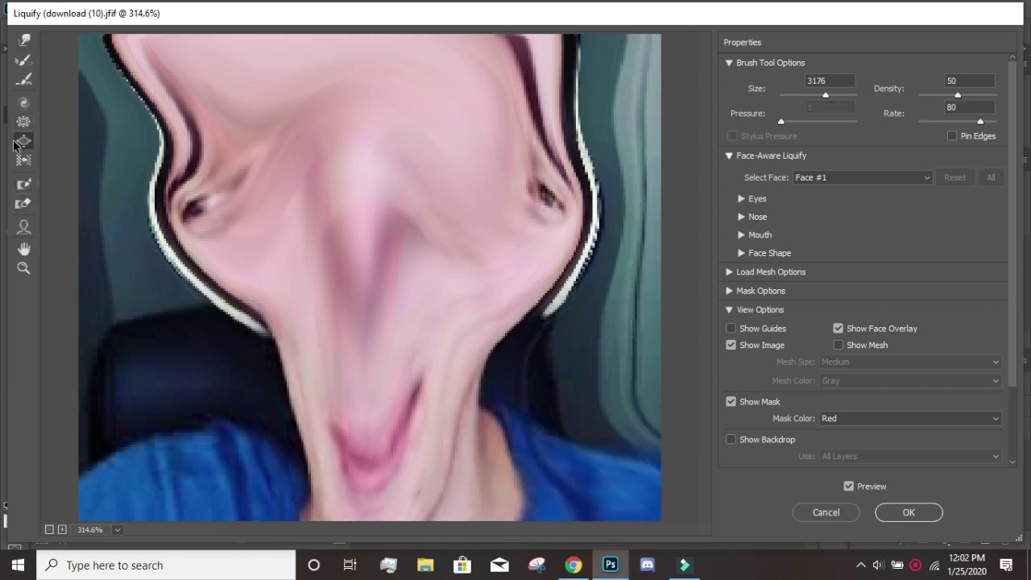
{"action": "left_click_drag", "start_coordinate": [410, 460], "coordinate": [399, 335]}
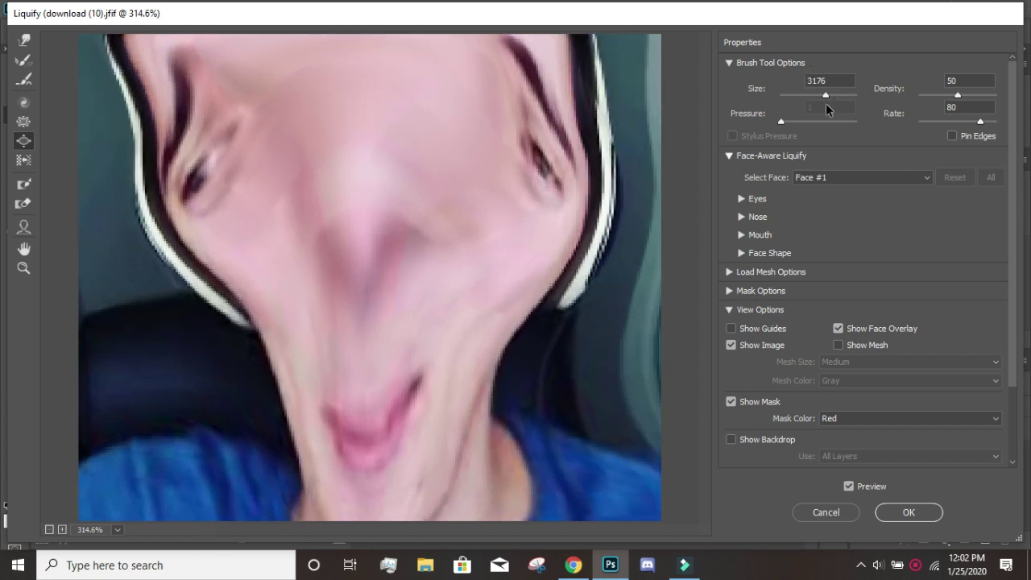
{"action": "left_click_drag", "start_coordinate": [811, 99], "coordinate": [802, 97]}
{"action": "mouse_move", "coordinate": [384, 476]}
{"action": "left_mouse_down"}
{"action": "mouse_move", "coordinate": [379, 418]}
{"action": "mouse_move", "coordinate": [393, 455]}
{"action": "mouse_move", "coordinate": [336, 411]}
{"action": "mouse_move", "coordinate": [407, 444]}
{"action": "mouse_move", "coordinate": [389, 444]}
{"action": "mouse_move", "coordinate": [407, 422]}
{"action": "mouse_move", "coordinate": [371, 421]}
{"action": "left_mouse_up"}
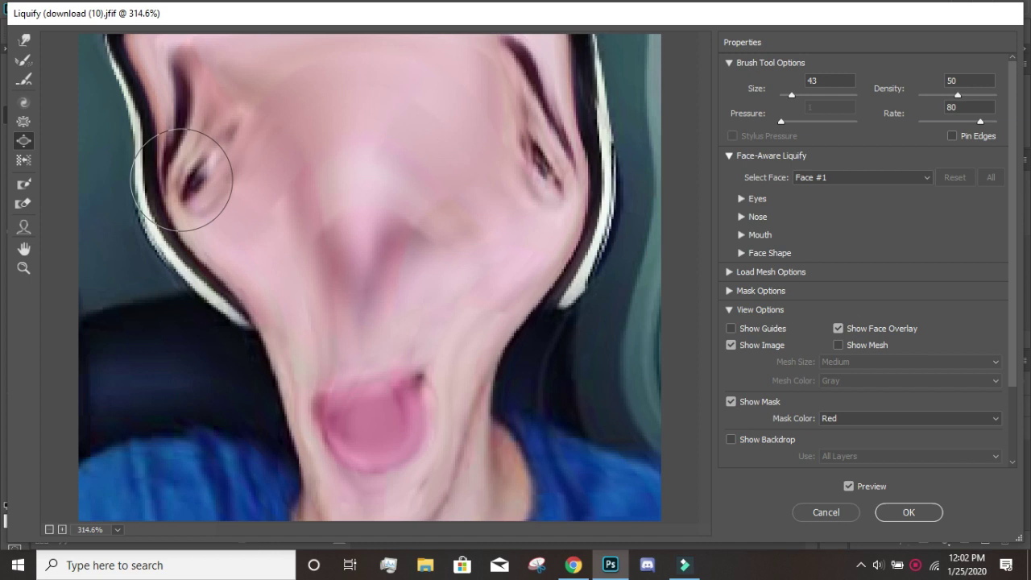
{"action": "mouse_move", "coordinate": [181, 179]}
{"action": "left_mouse_down"}
{"action": "mouse_move", "coordinate": [215, 170]}
{"action": "mouse_move", "coordinate": [191, 179]}
{"action": "left_mouse_up"}
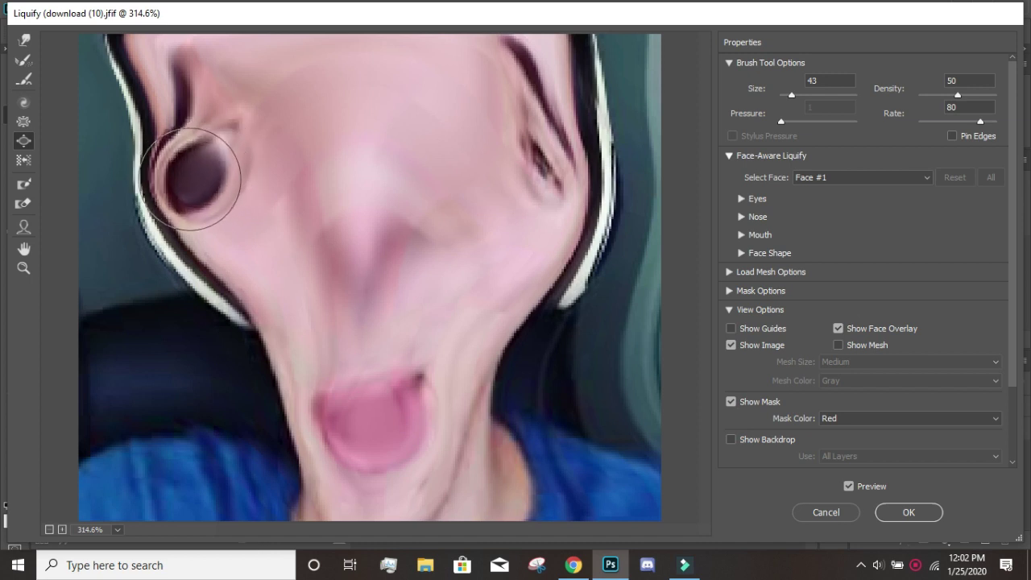
{"action": "mouse_move", "coordinate": [472, 183]}
{"action": "left_mouse_down"}
{"action": "mouse_move", "coordinate": [552, 173]}
{"action": "mouse_move", "coordinate": [521, 158]}
{"action": "mouse_move", "coordinate": [482, 221]}
{"action": "mouse_move", "coordinate": [502, 179]}
{"action": "left_mouse_up"}
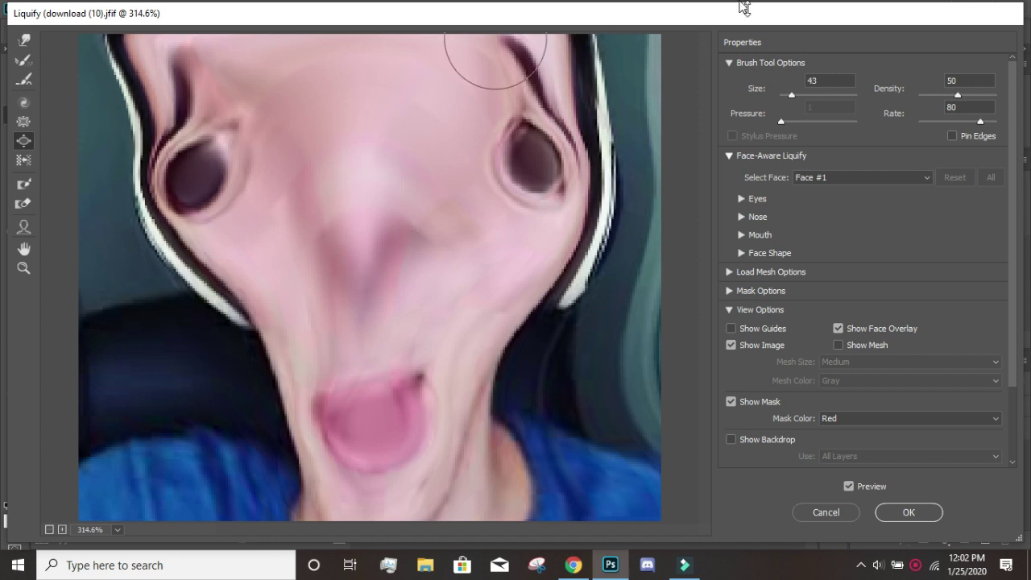
{"action": "left_click", "coordinate": [606, 568]}
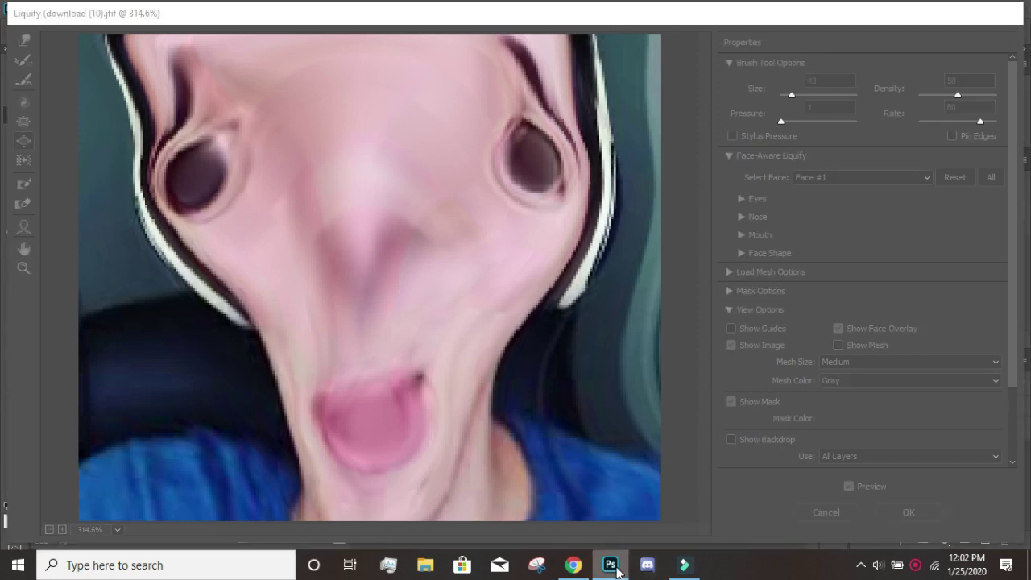
- Minimise Filmora9 and commit the bug-eyed Liquify warp to download (10).jfif in Photoshop
{"action": "left_click", "coordinate": [684, 566]}
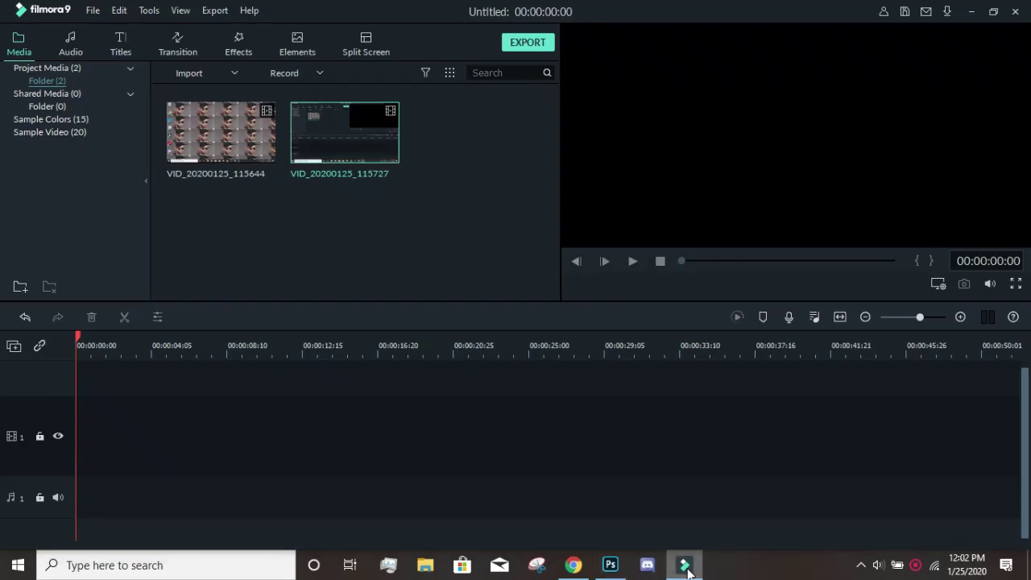
{"action": "left_click", "coordinate": [974, 12]}
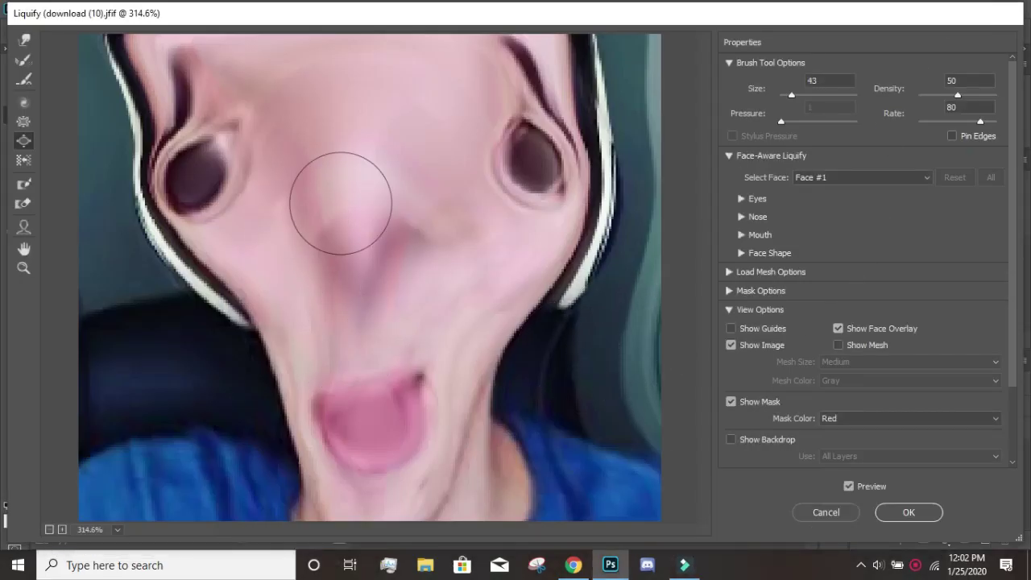
{"action": "left_click", "coordinate": [909, 514]}
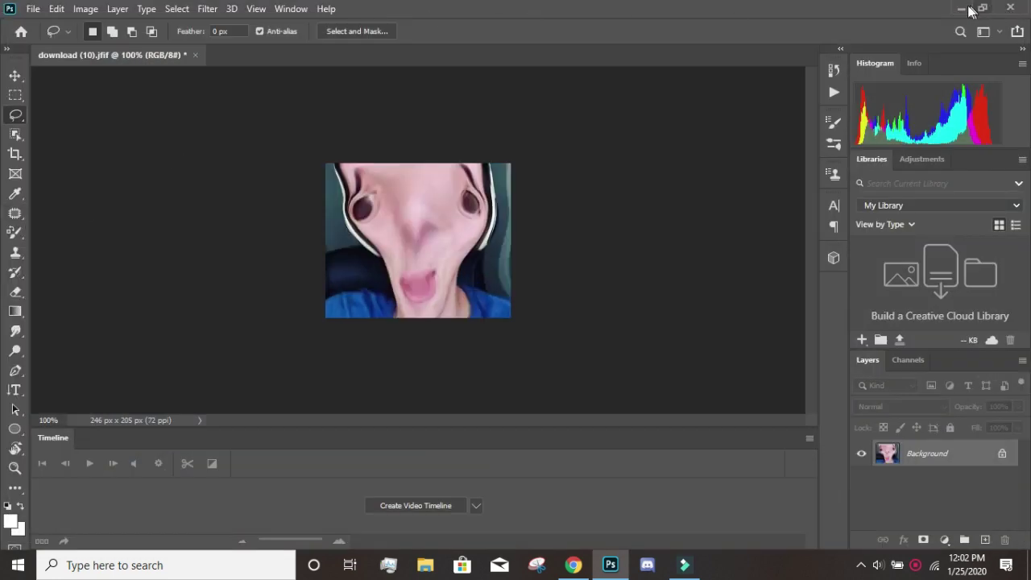
{"action": "left_click", "coordinate": [959, 9]}
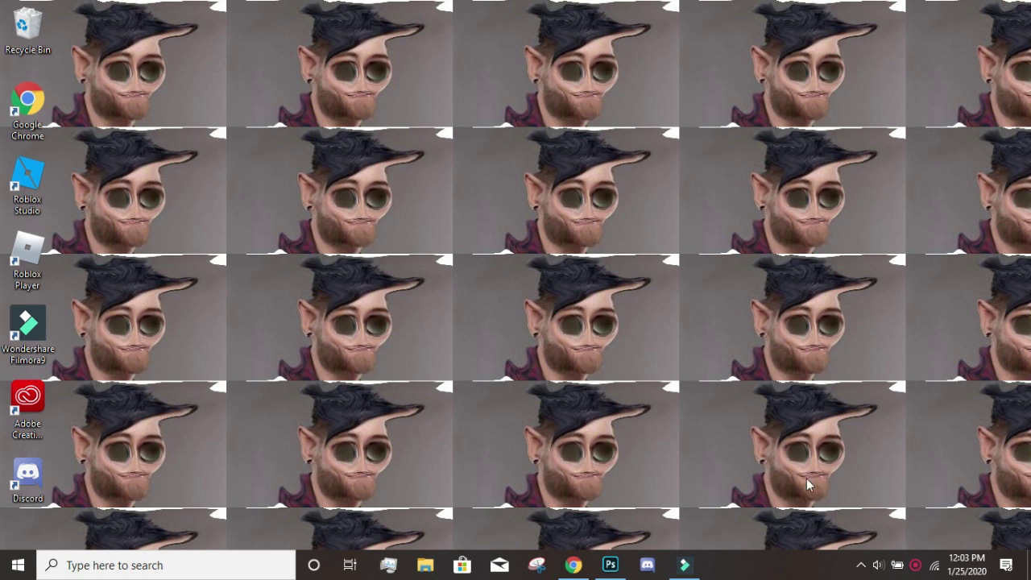
{"action": "left_click", "coordinate": [621, 571]}
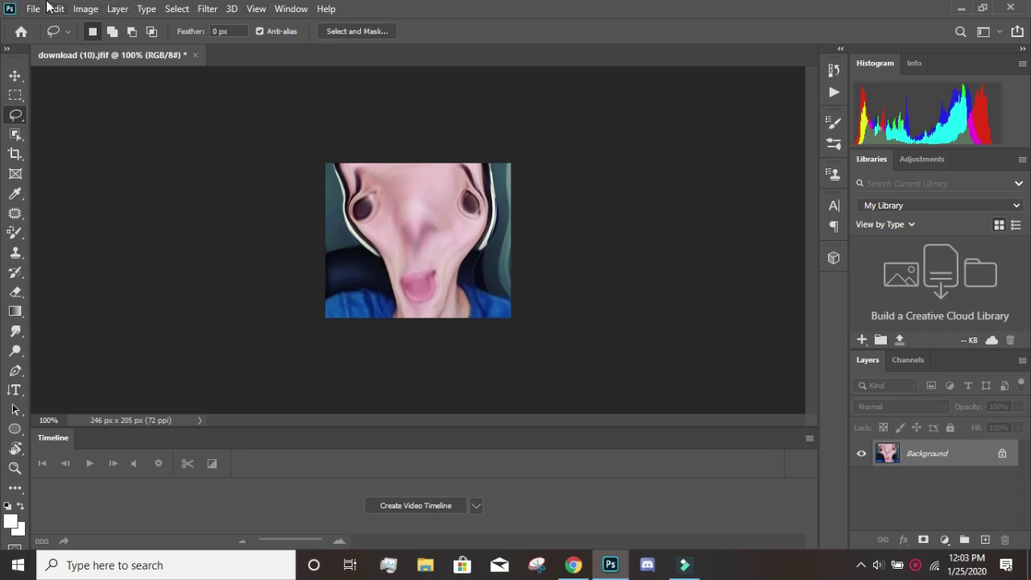
- Undo and redo Liquify to compare the faces, then reapply the last Liquify filter
{"action": "left_click", "coordinate": [55, 8]}
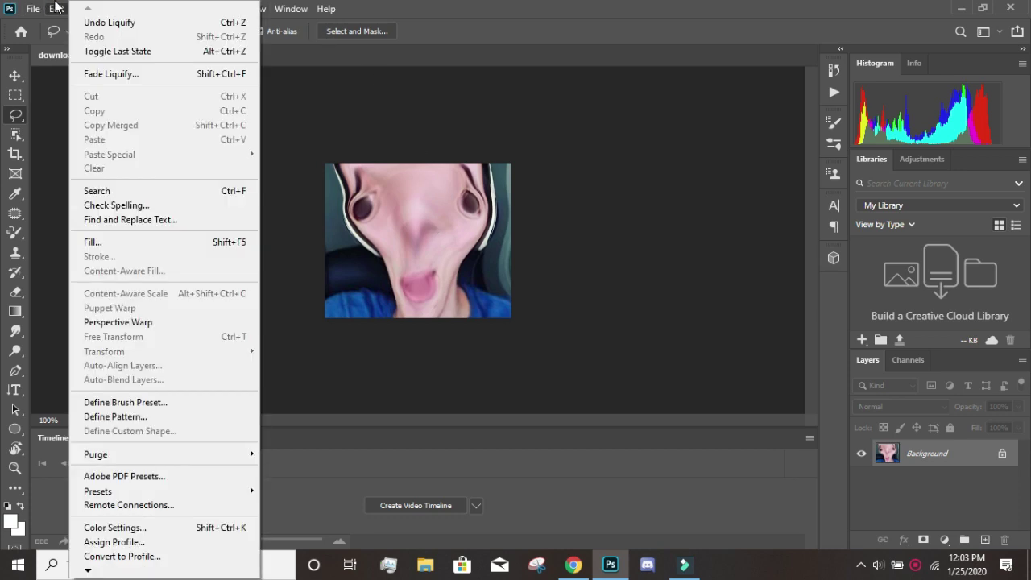
{"action": "left_click", "coordinate": [148, 28]}
{"action": "left_click", "coordinate": [56, 8]}
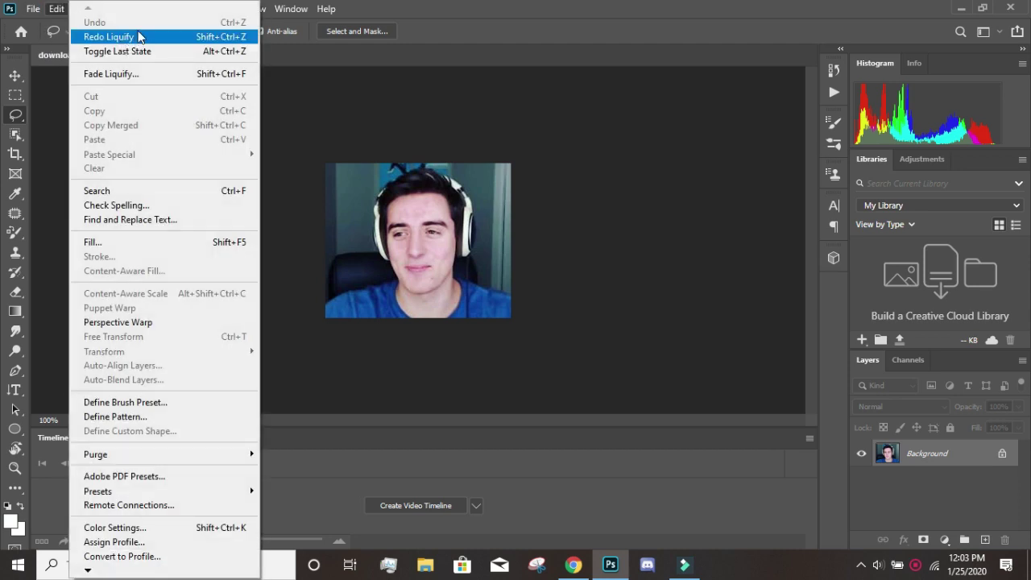
{"action": "left_click", "coordinate": [138, 36]}
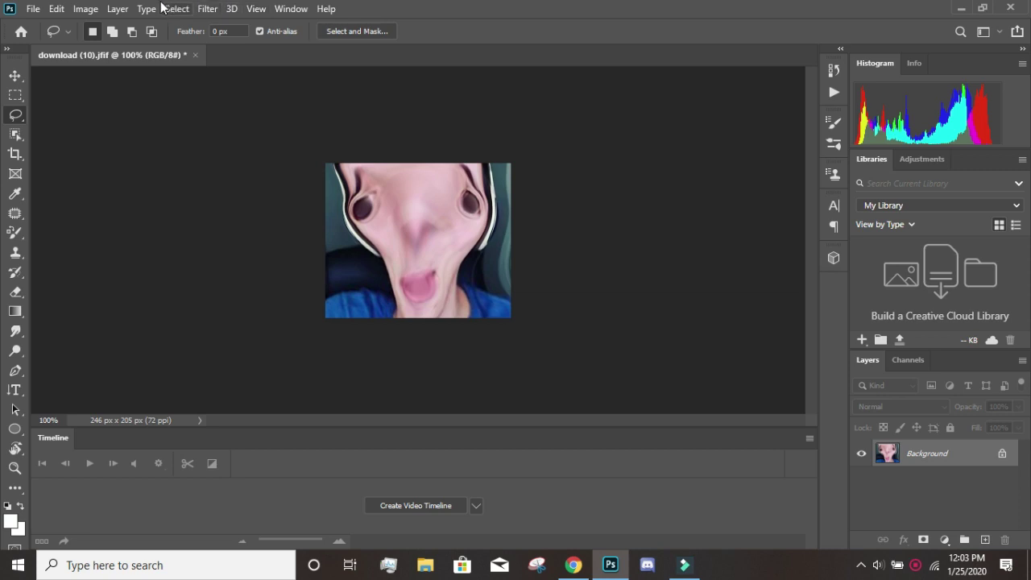
{"action": "left_click", "coordinate": [207, 9]}
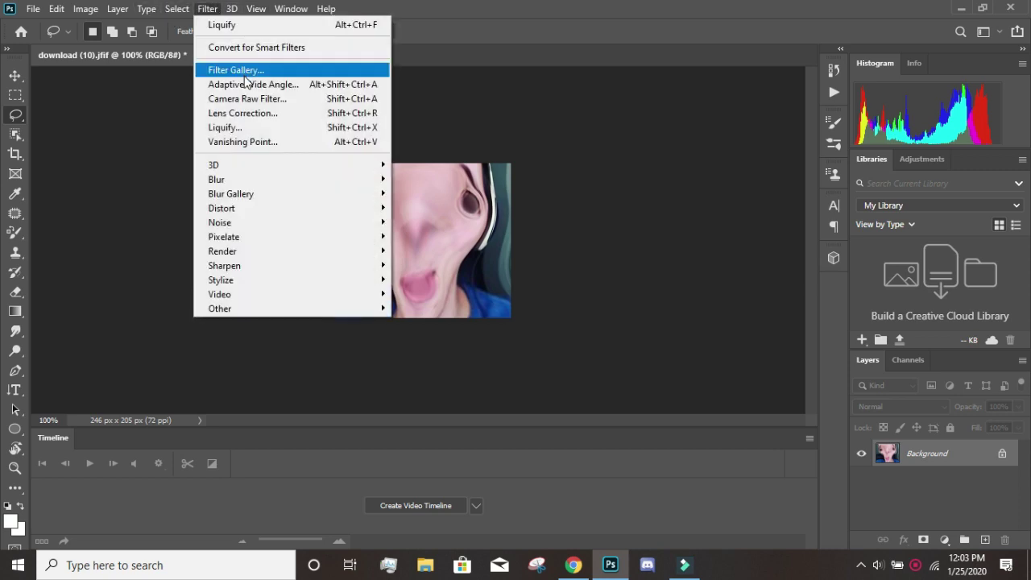
{"action": "left_click", "coordinate": [277, 26]}
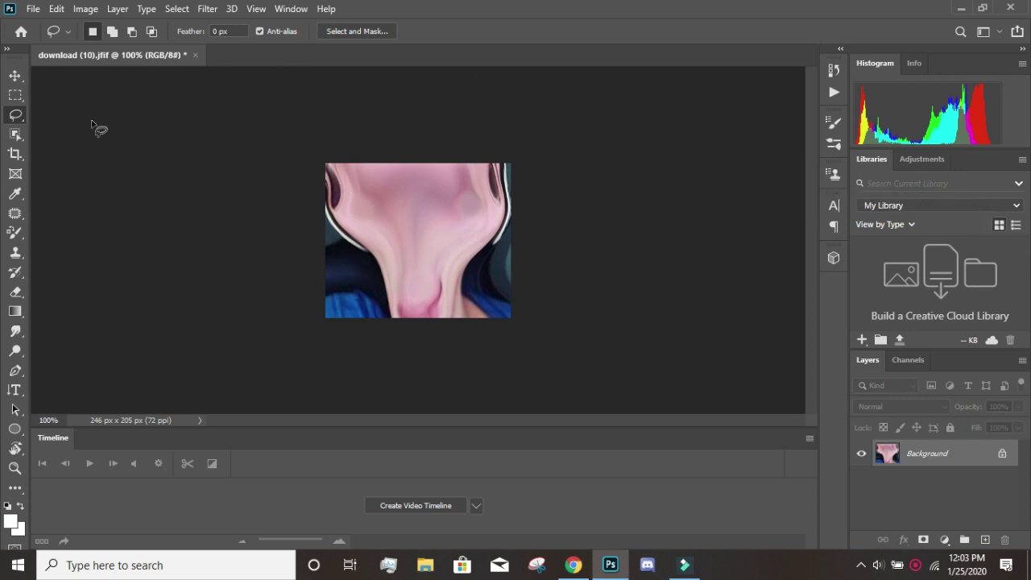
- In Liquify, warp and smooth the right neck edge, apply it, then lasso the neck area
{"action": "left_click", "coordinate": [204, 8]}
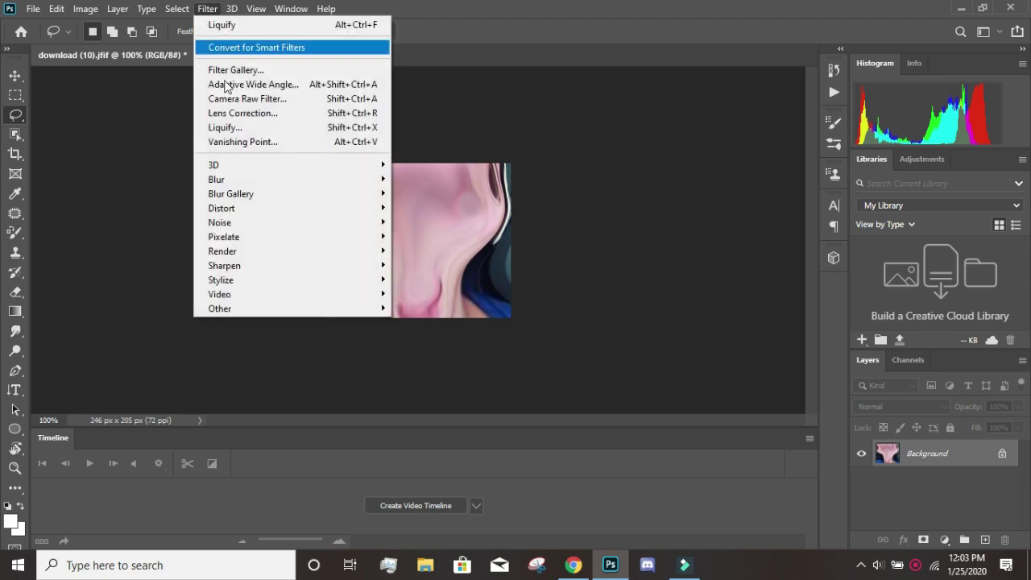
{"action": "left_click", "coordinate": [280, 126]}
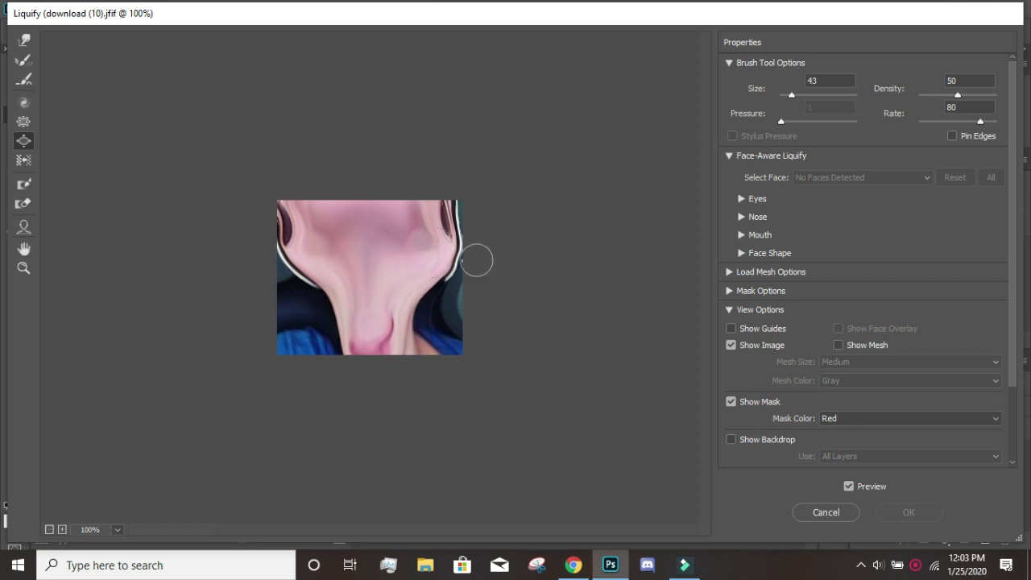
{"action": "mouse_move", "coordinate": [476, 255]}
{"action": "left_mouse_down"}
{"action": "mouse_move", "coordinate": [452, 283]}
{"action": "mouse_move", "coordinate": [392, 292]}
{"action": "mouse_move", "coordinate": [454, 296]}
{"action": "mouse_move", "coordinate": [414, 324]}
{"action": "mouse_move", "coordinate": [395, 272]}
{"action": "left_mouse_up"}
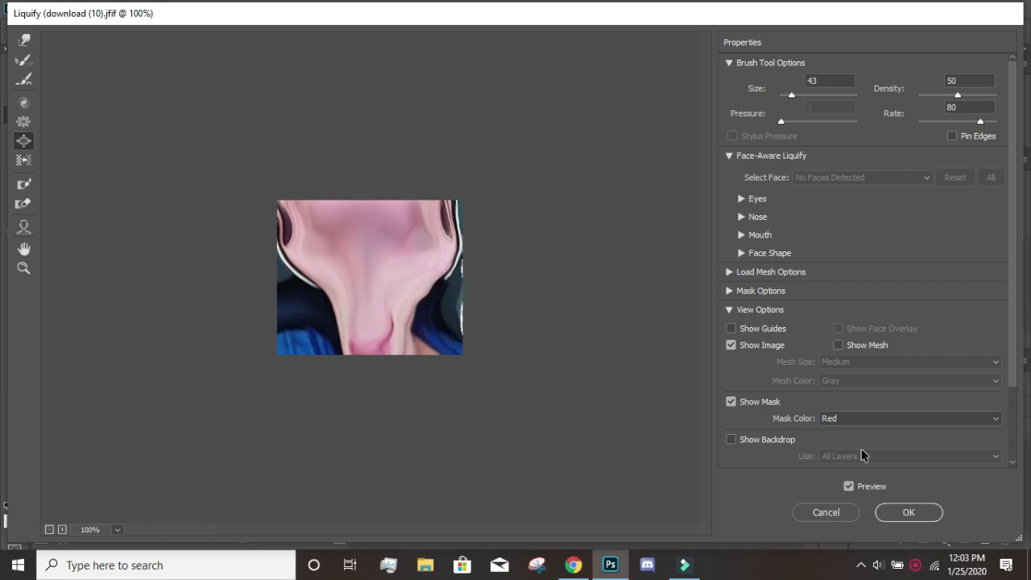
{"action": "left_click", "coordinate": [846, 512]}
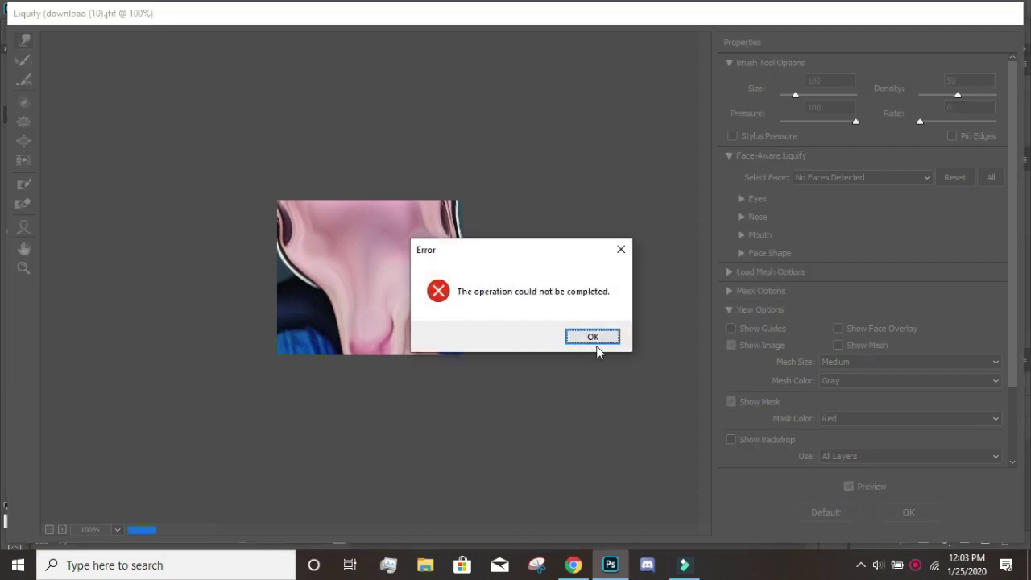
{"action": "left_click", "coordinate": [596, 338]}
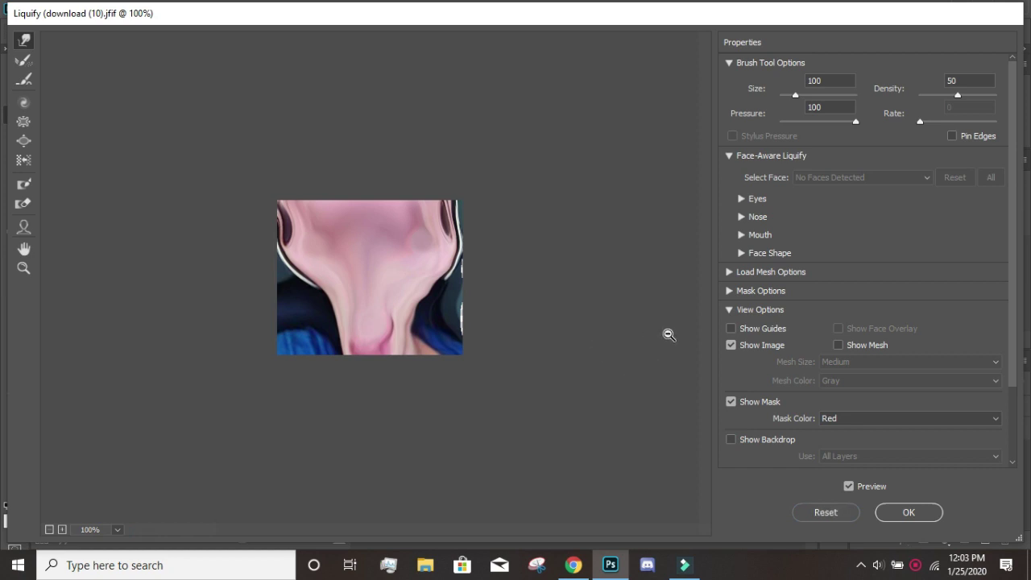
{"action": "left_click", "coordinate": [823, 522]}
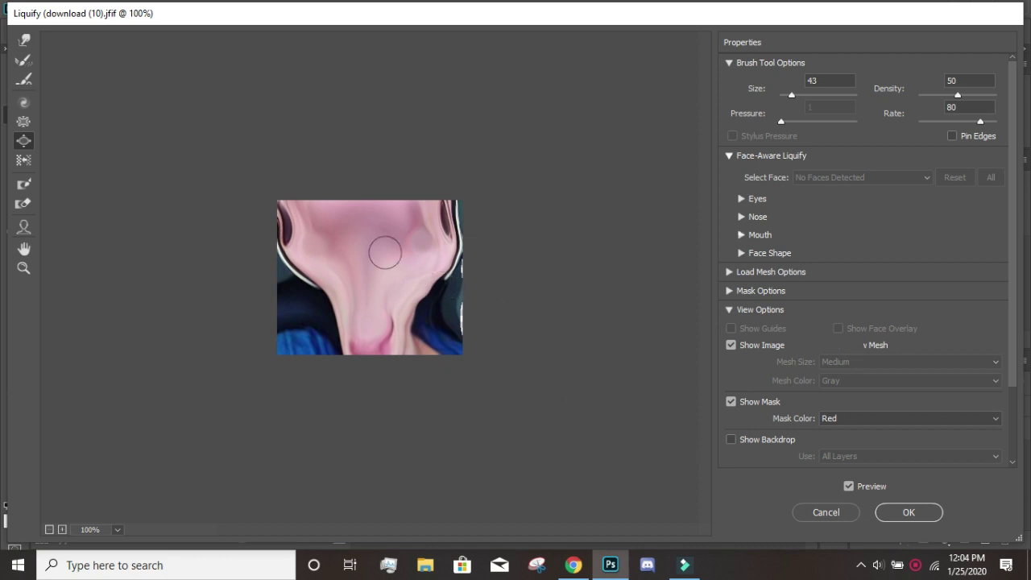
{"action": "mouse_move", "coordinate": [385, 253]}
{"action": "left_mouse_down"}
{"action": "mouse_move", "coordinate": [417, 284]}
{"action": "mouse_move", "coordinate": [424, 333]}
{"action": "mouse_move", "coordinate": [434, 297]}
{"action": "left_mouse_up"}
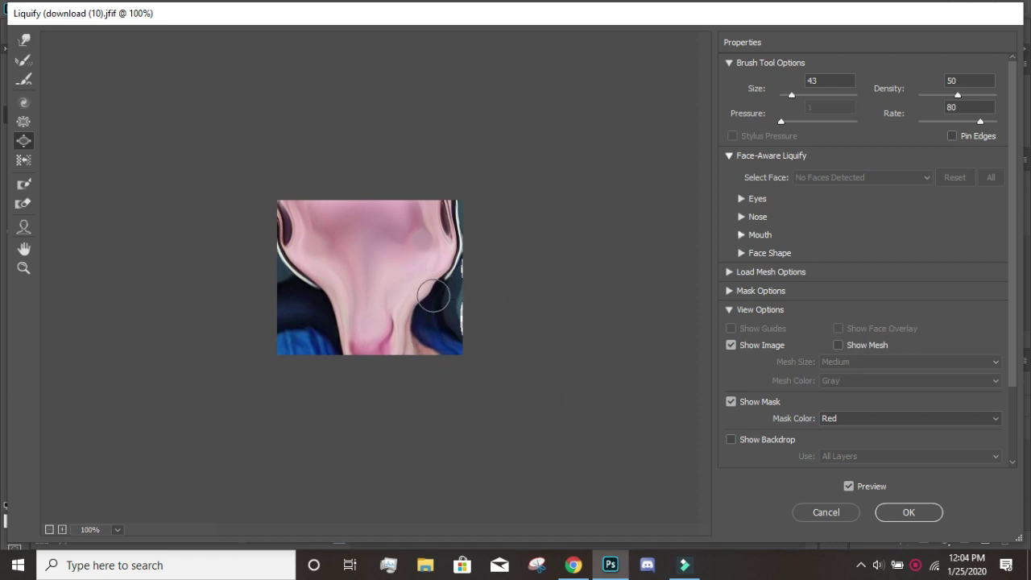
{"action": "left_click", "coordinate": [909, 512]}
{"action": "mouse_move", "coordinate": [434, 257]}
{"action": "left_mouse_down"}
{"action": "mouse_move", "coordinate": [522, 250]}
{"action": "mouse_move", "coordinate": [512, 308]}
{"action": "mouse_move", "coordinate": [450, 339]}
{"action": "mouse_move", "coordinate": [392, 234]}
{"action": "mouse_move", "coordinate": [498, 249]}
{"action": "mouse_move", "coordinate": [402, 210]}
{"action": "mouse_move", "coordinate": [435, 314]}
{"action": "left_mouse_up"}
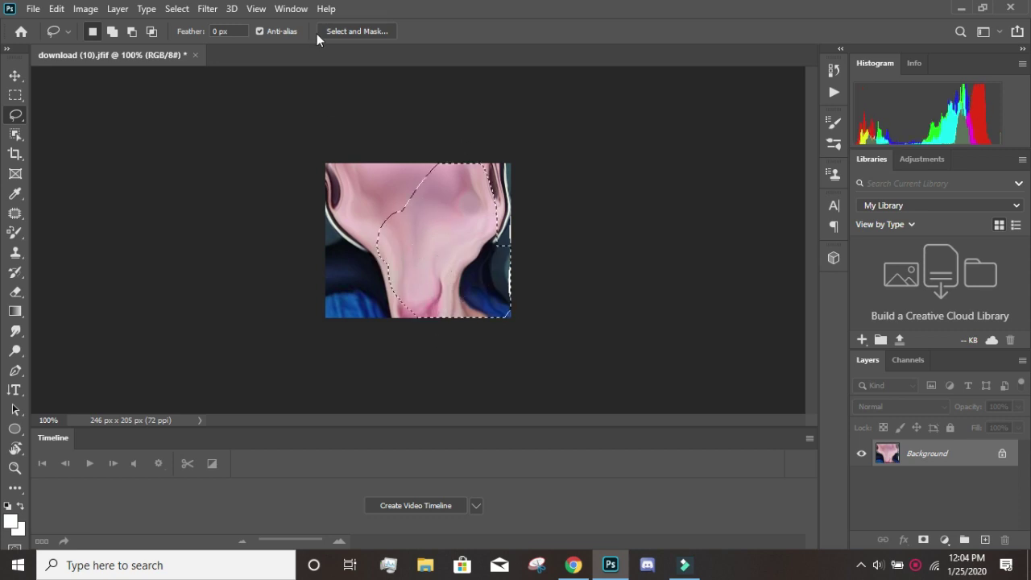
- Revert the headphone photo to its unedited original, go to Home, and show the desktop
{"action": "left_click", "coordinate": [33, 8]}
{"action": "mouse_move", "coordinate": [56, 8]}
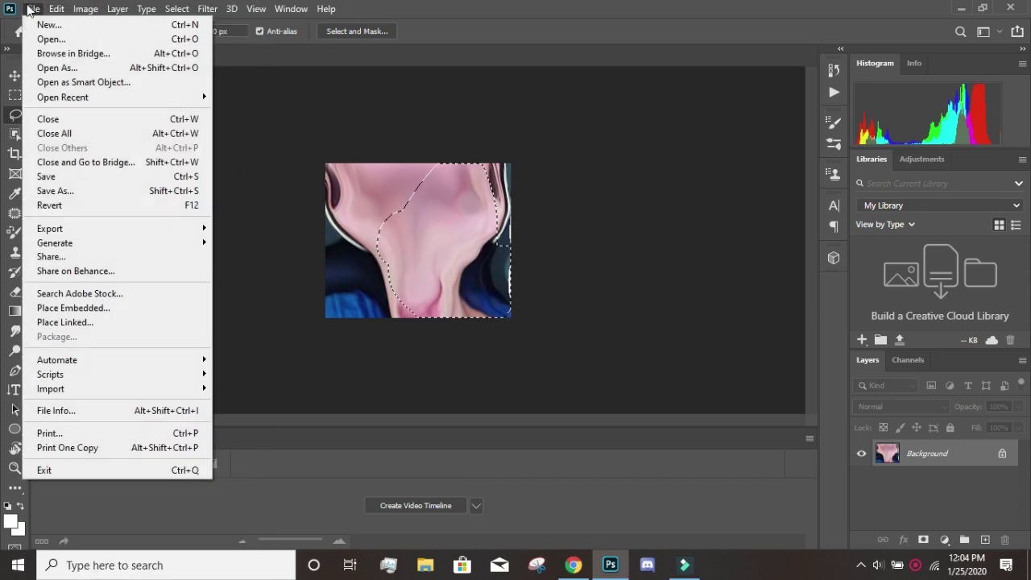
{"action": "left_click", "coordinate": [70, 208]}
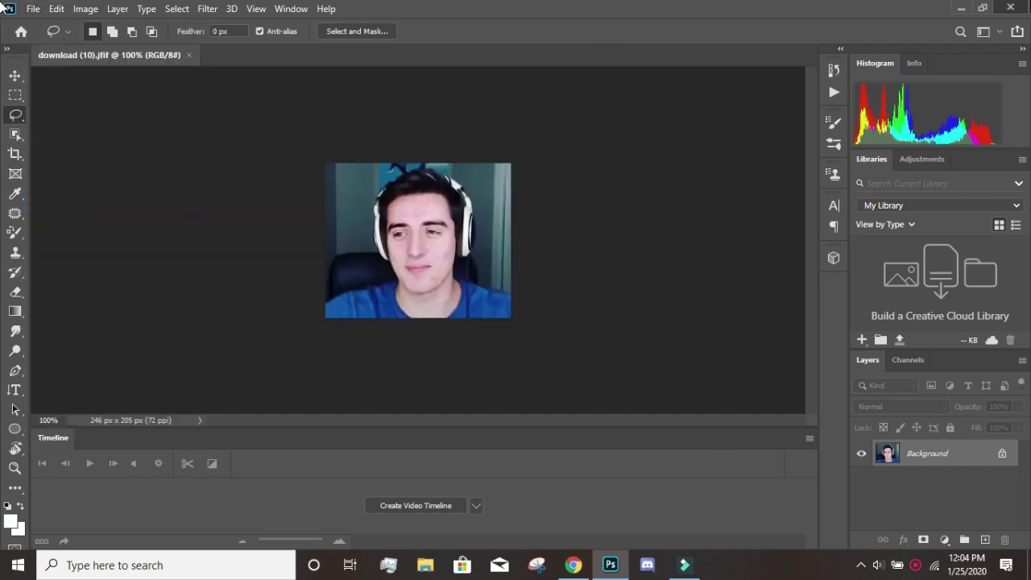
{"action": "left_click", "coordinate": [21, 30]}
{"action": "key", "text": "super+d"}
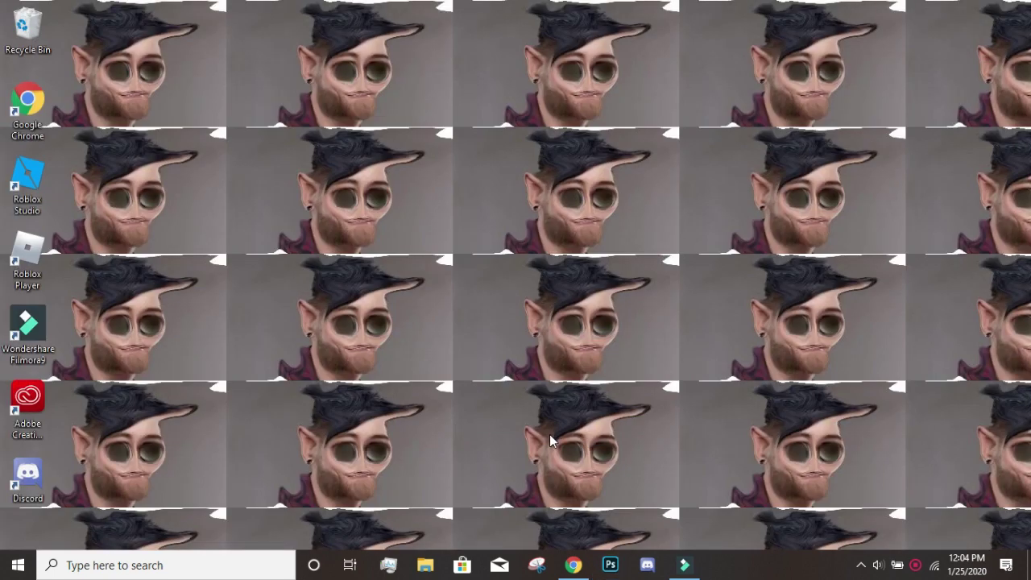
- Open the screen recorder's control panel from its system tray icon
{"action": "right_click", "coordinate": [915, 569]}
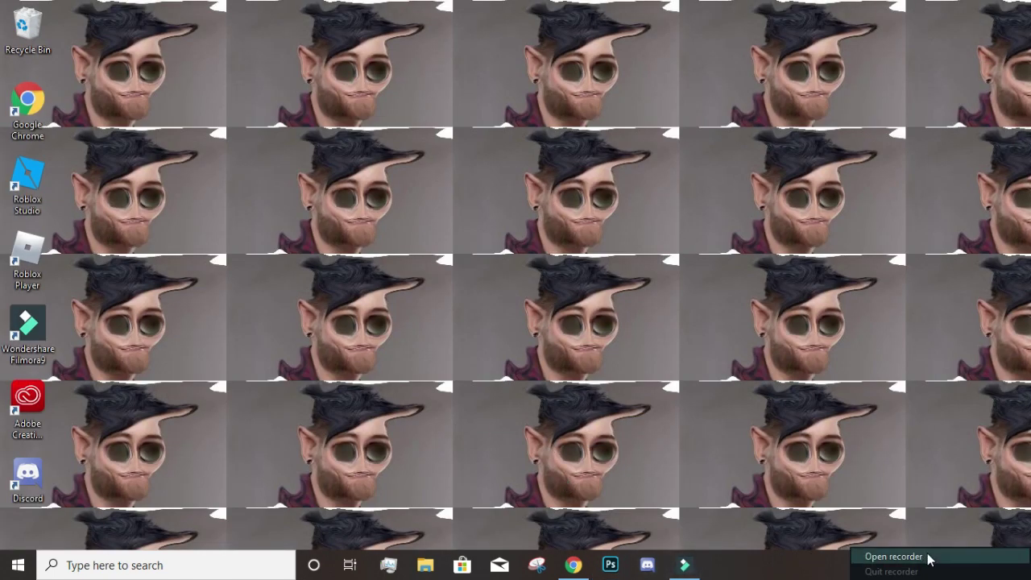
{"action": "left_click", "coordinate": [928, 557]}
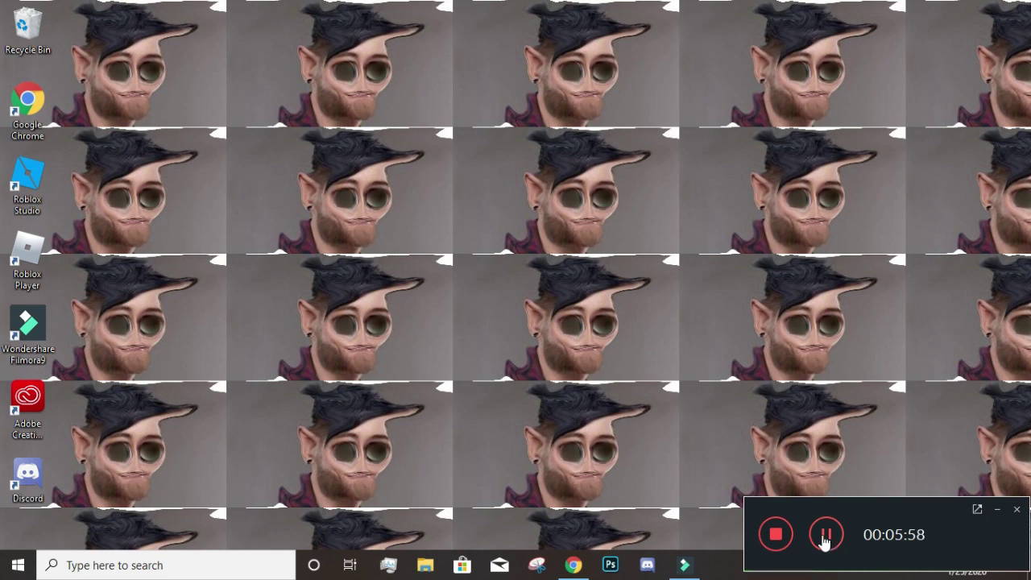